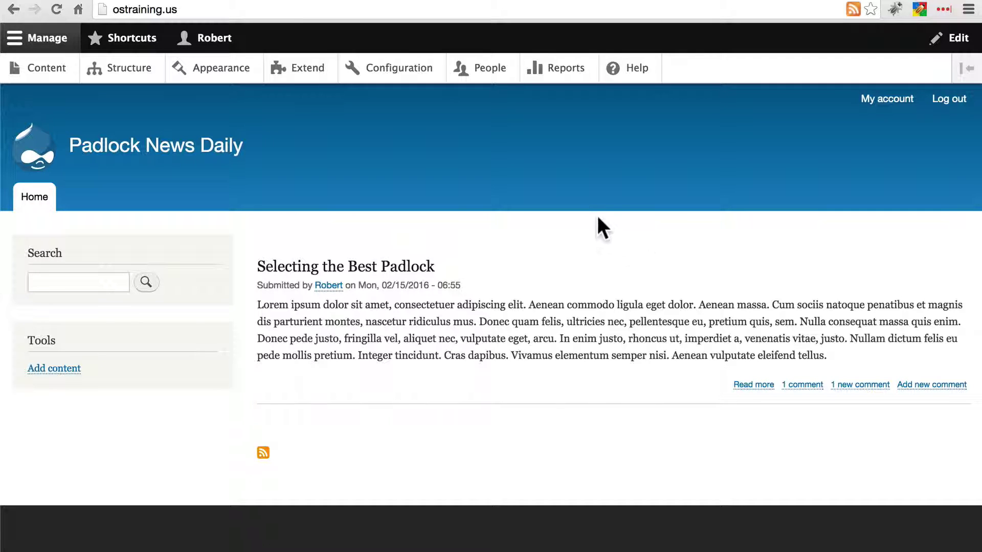
Step: From People, open Permissions and review the Anonymous, Authenticated and Administrator role columns
left_click(489, 71)
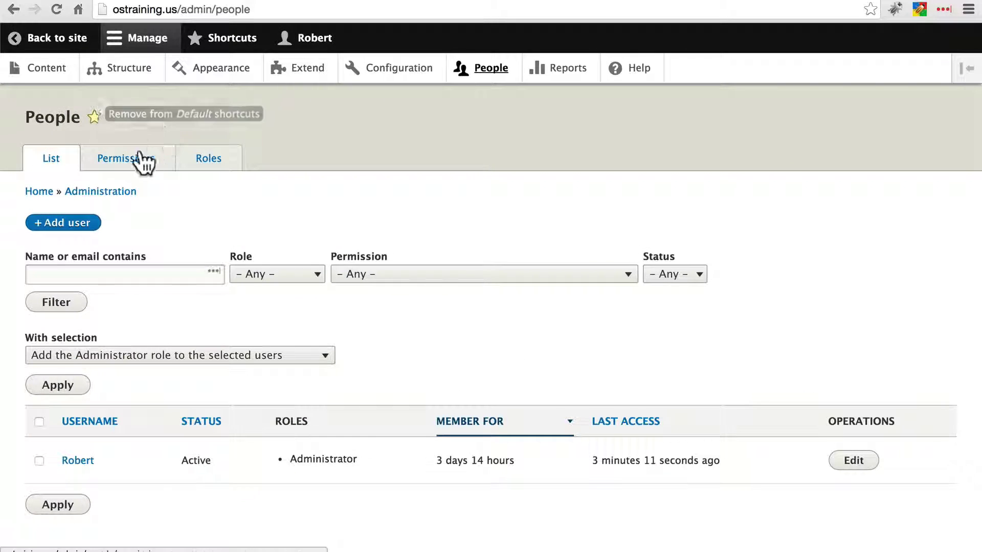
left_click(128, 167)
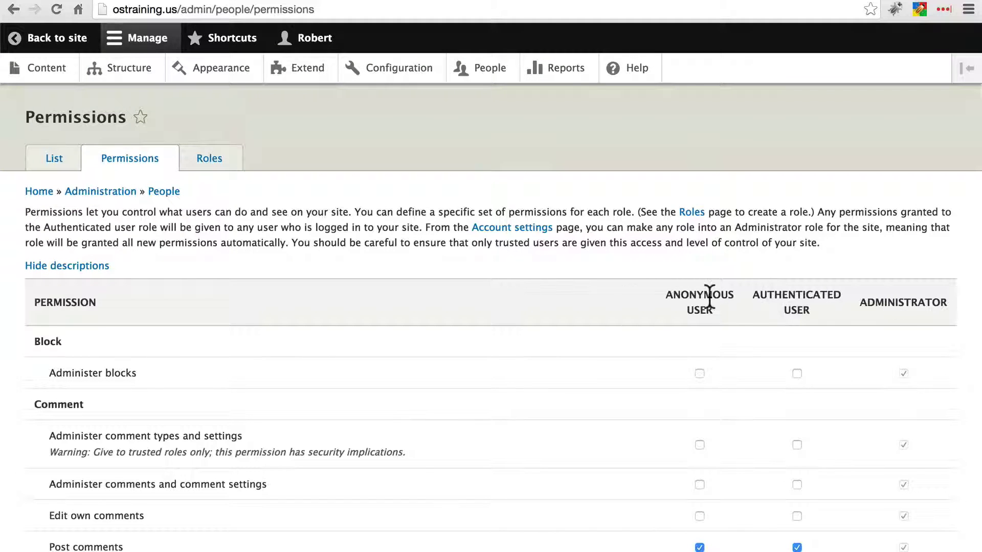
scroll(576, 314, "down", 6)
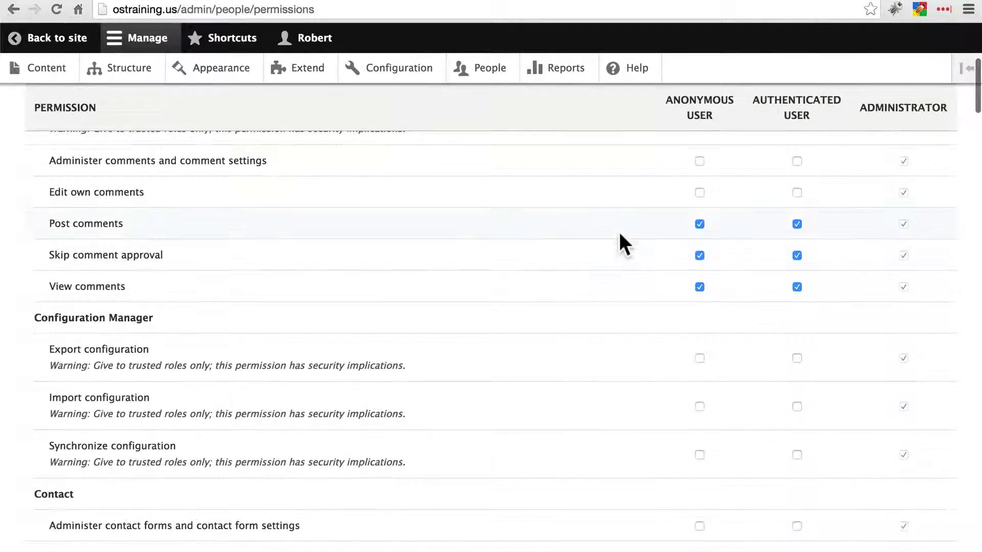
scroll(618, 232, "down", 20)
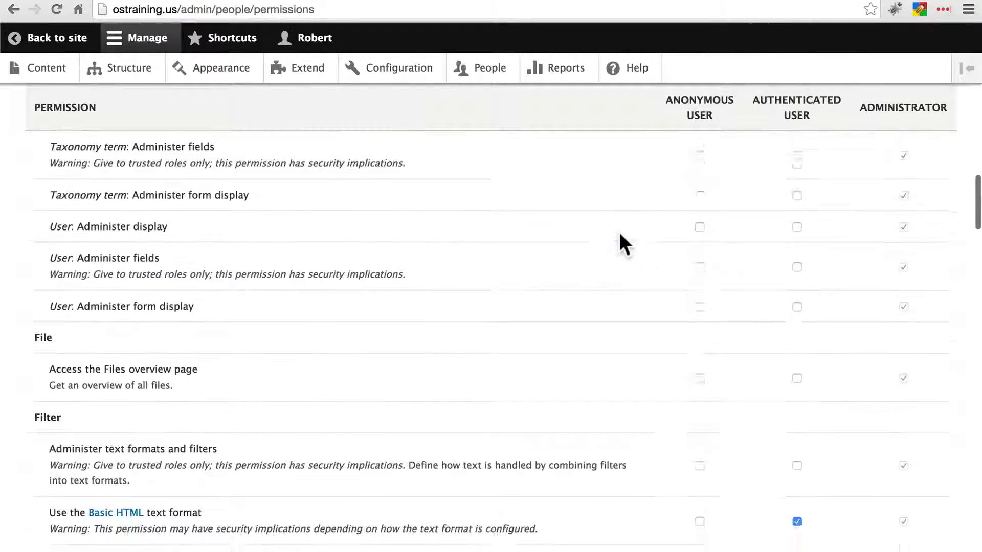
scroll(619, 232, "down", 15)
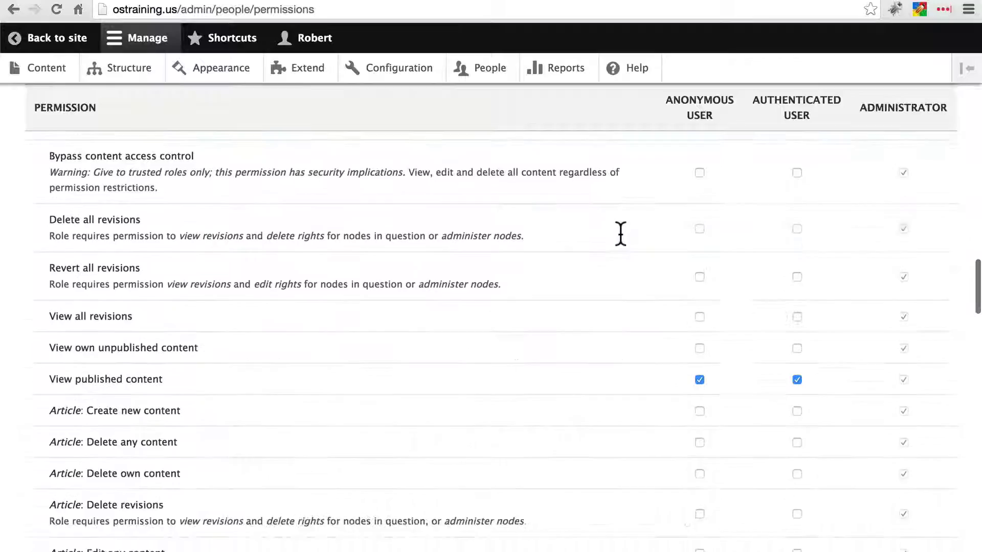
scroll(620, 234, "down", 5)
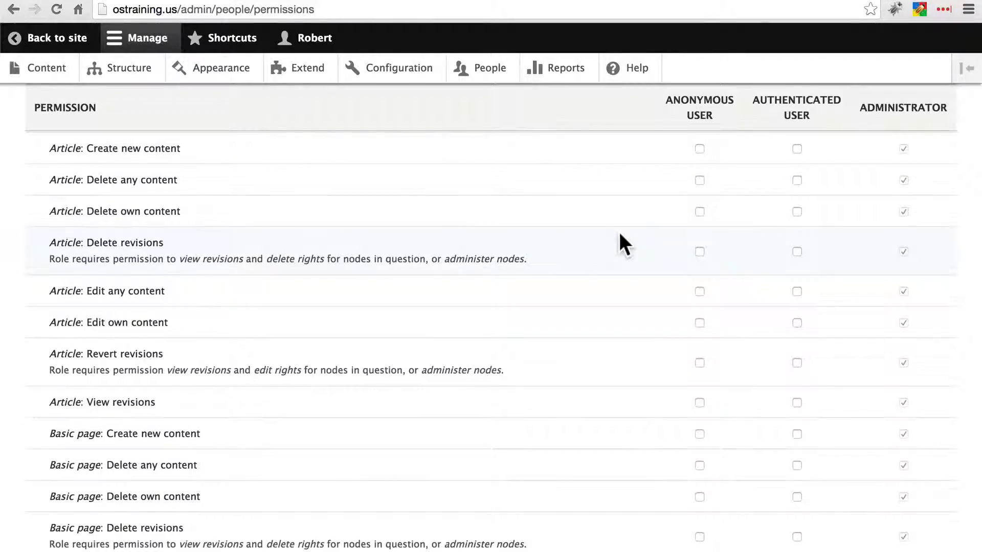
scroll(620, 234, "up", 20)
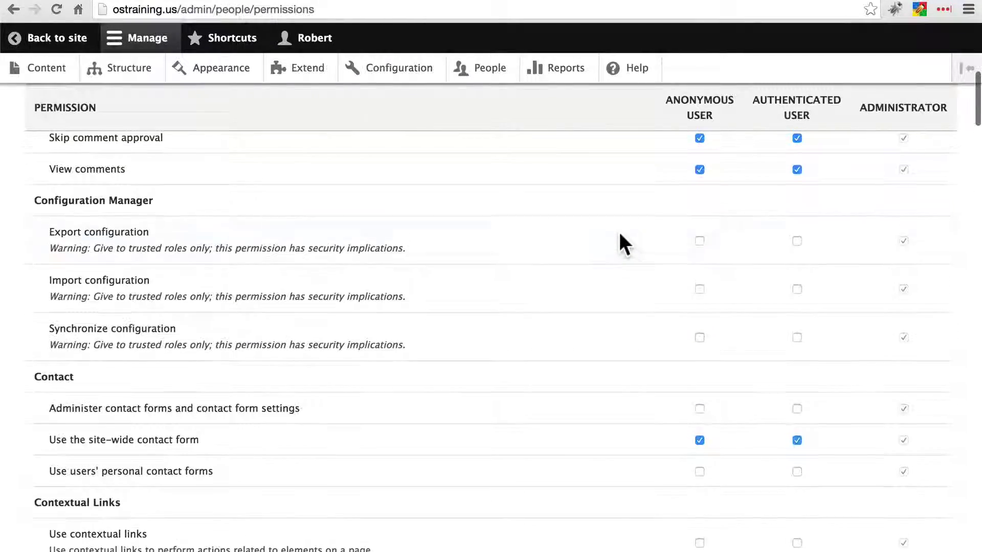
scroll(620, 234, "up", 9)
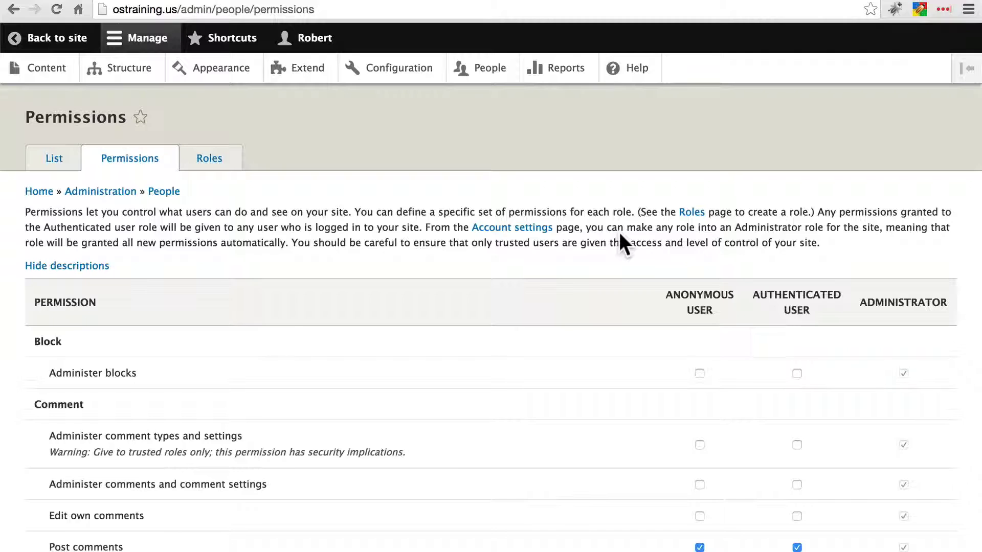
scroll(618, 232, "down", 2)
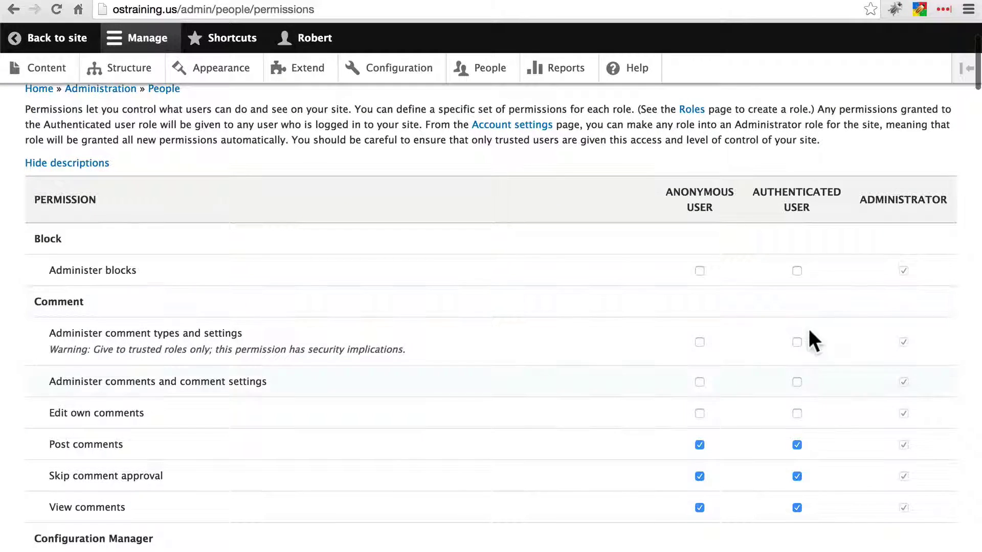
scroll(861, 303, "down", 3)
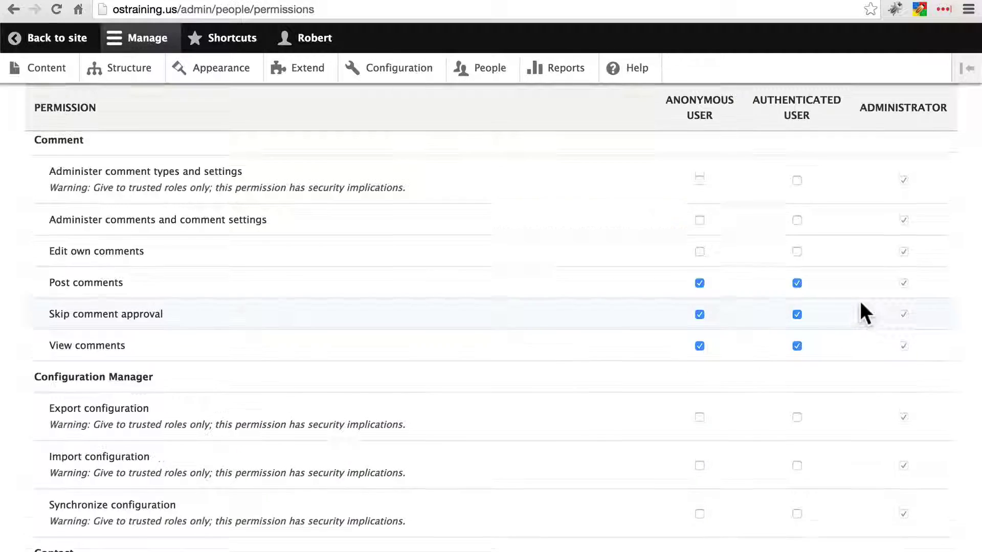
scroll(860, 302, "up", 5)
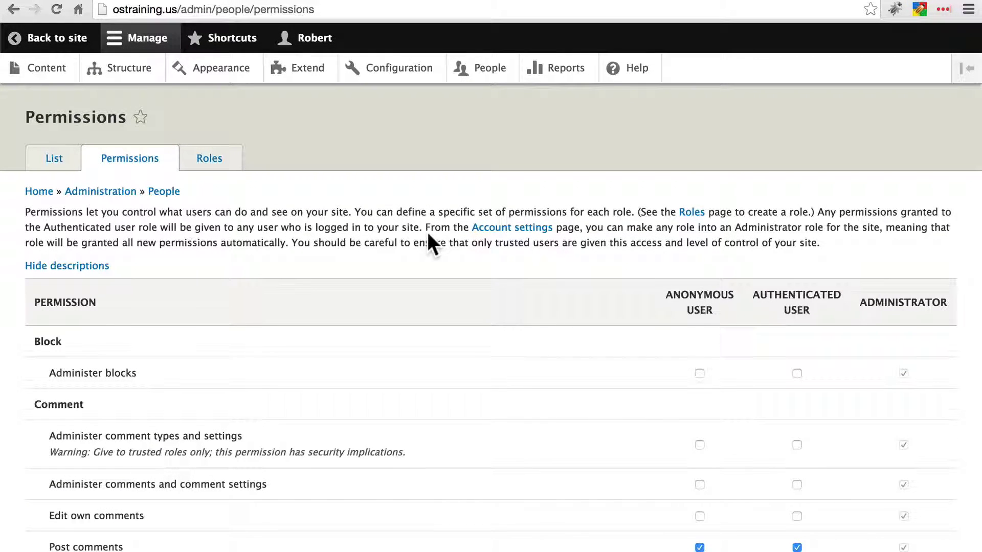
Step: Switch to the Roles list showing Anonymous user, Authenticated user and Administrator
left_click(211, 166)
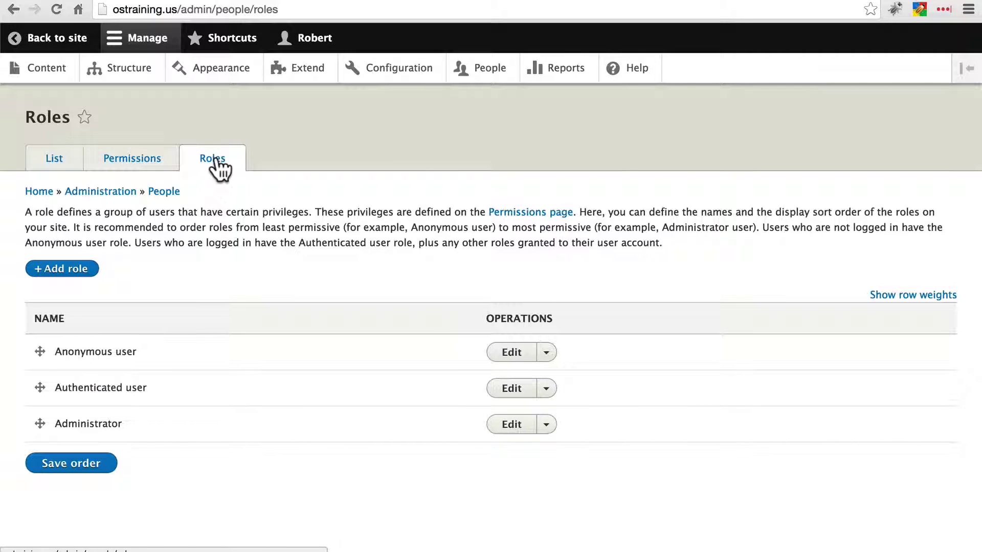
Step: Add and save a new role named 'Editor', then expand its operations menu
left_click(74, 270)
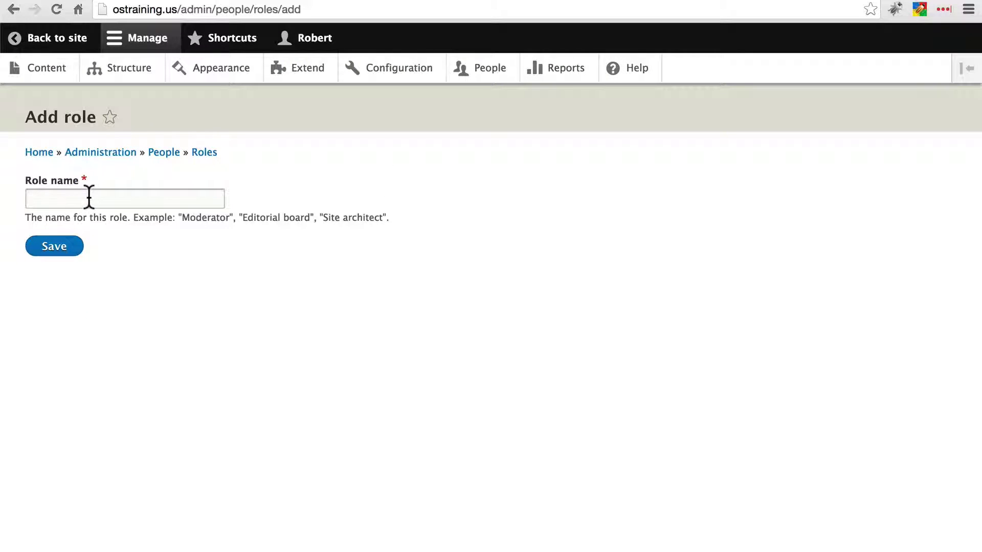
left_click(89, 198)
type("Editor")
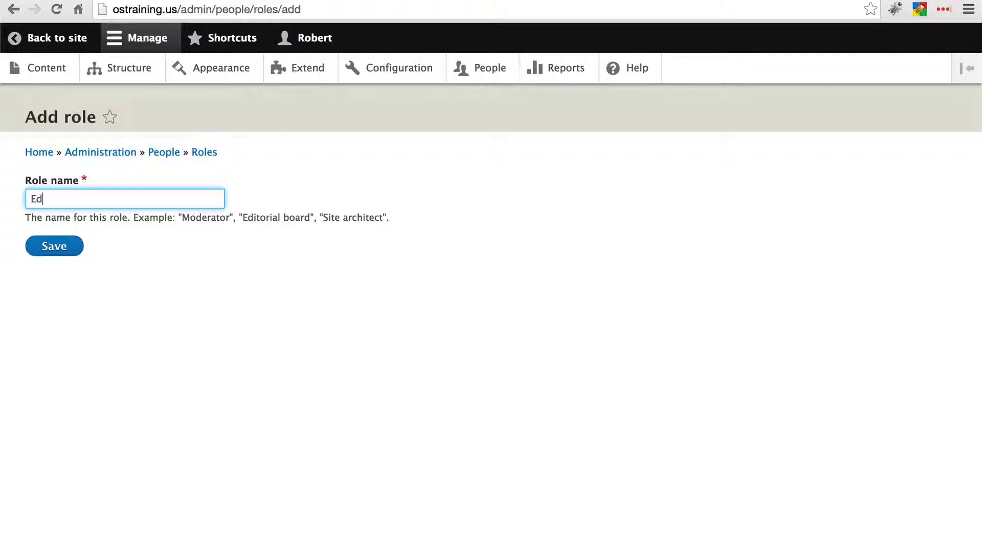
left_click(58, 247)
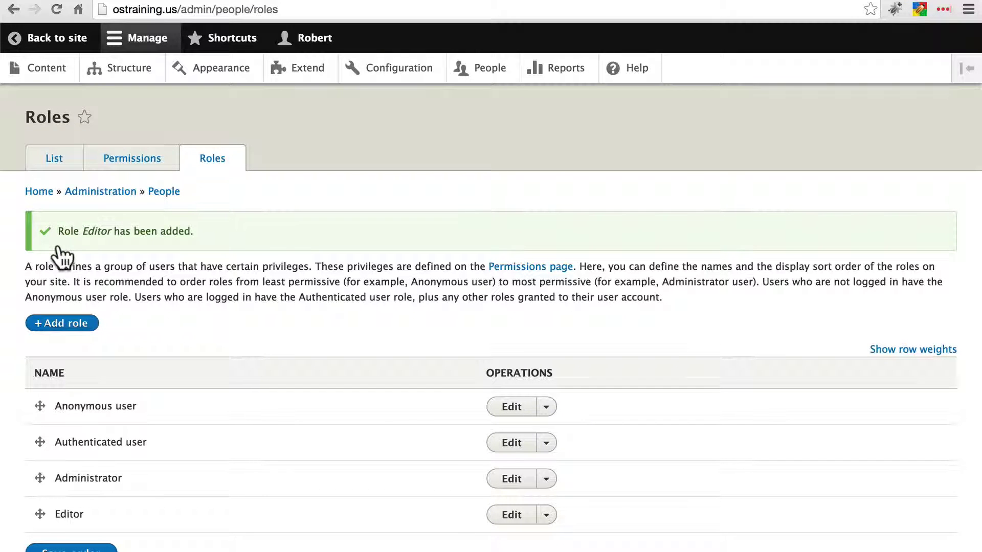
scroll(282, 282, "down", 3)
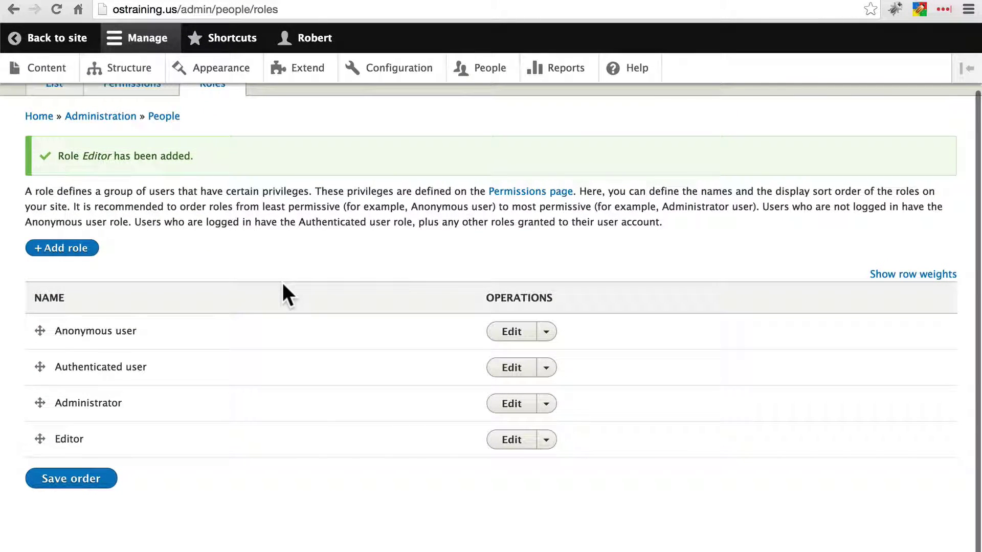
left_click(543, 441)
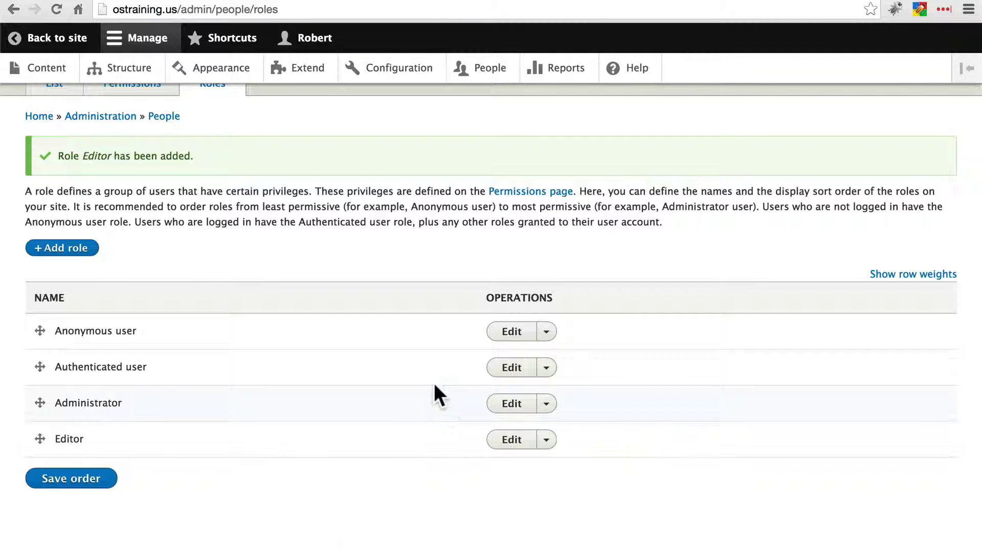
Step: Follow the 'Permissions page' link and scroll to the new Editor column
left_click(530, 193)
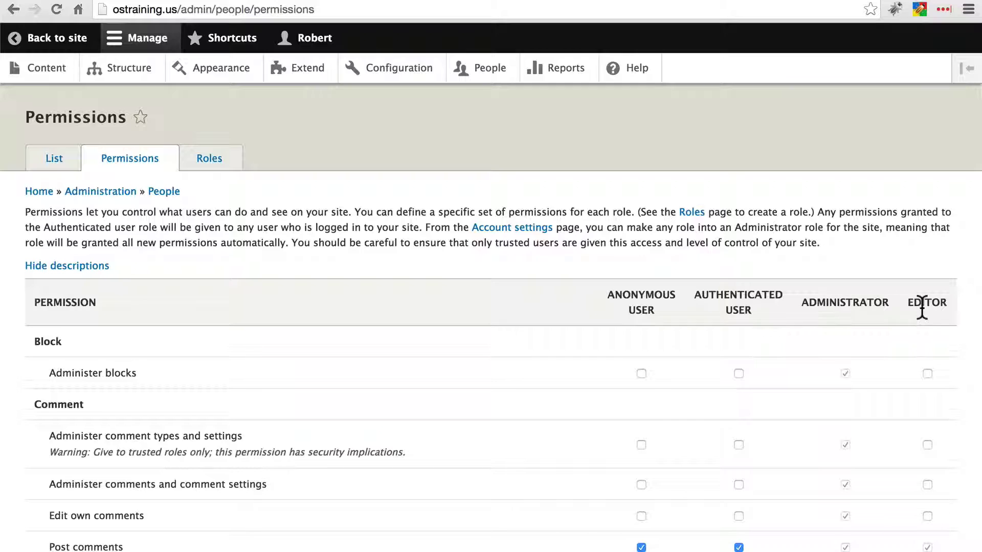
scroll(922, 307, "down", 1)
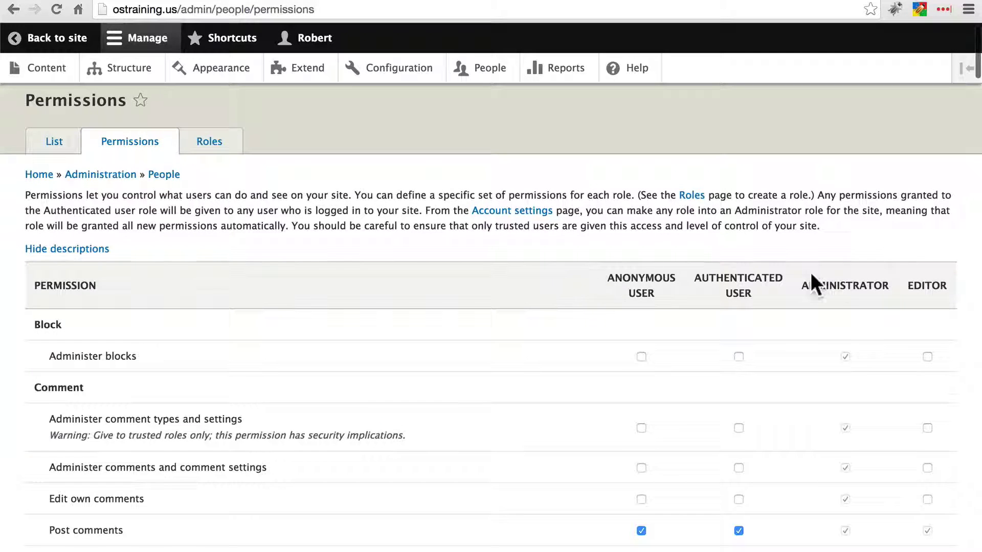
scroll(904, 280, "down", 3)
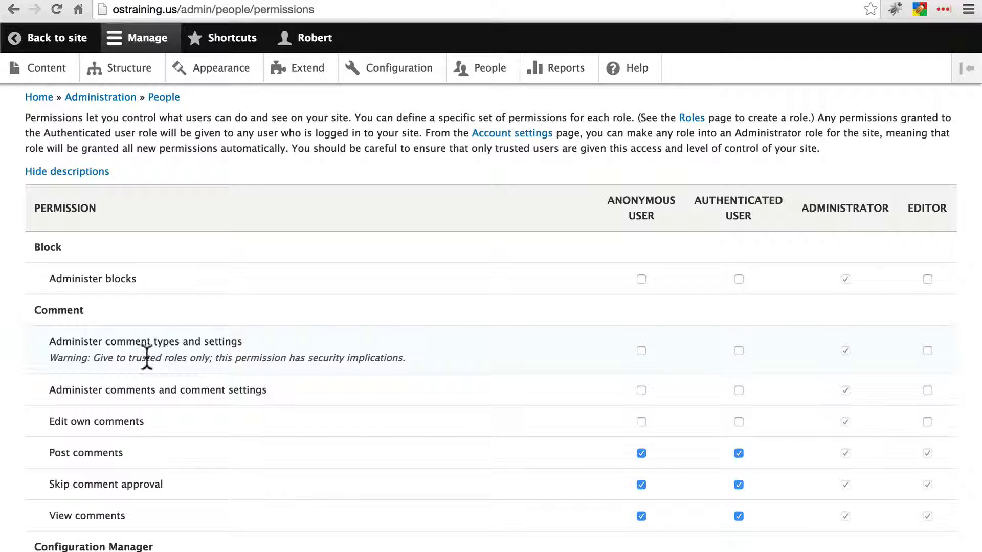
scroll(832, 200, "down", 3)
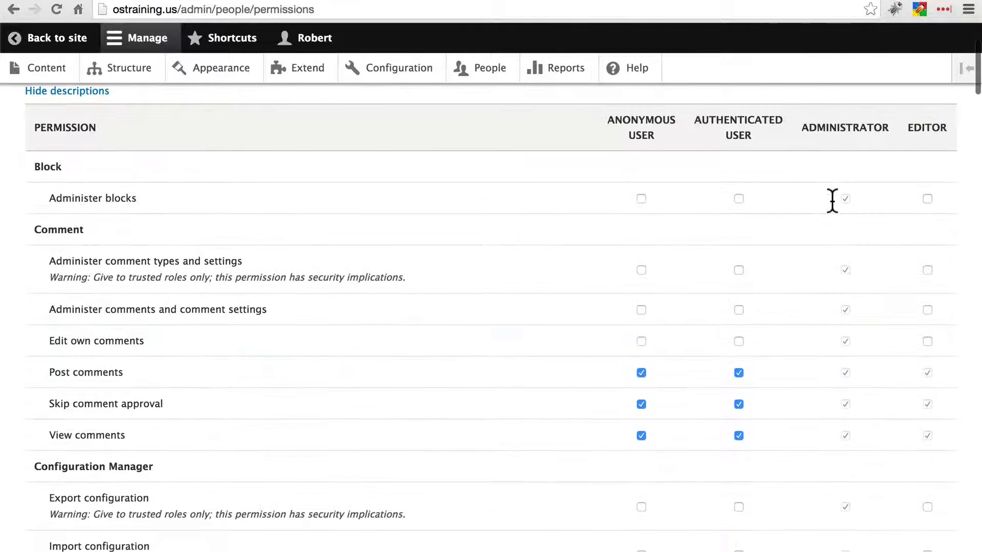
scroll(806, 352, "down", 1)
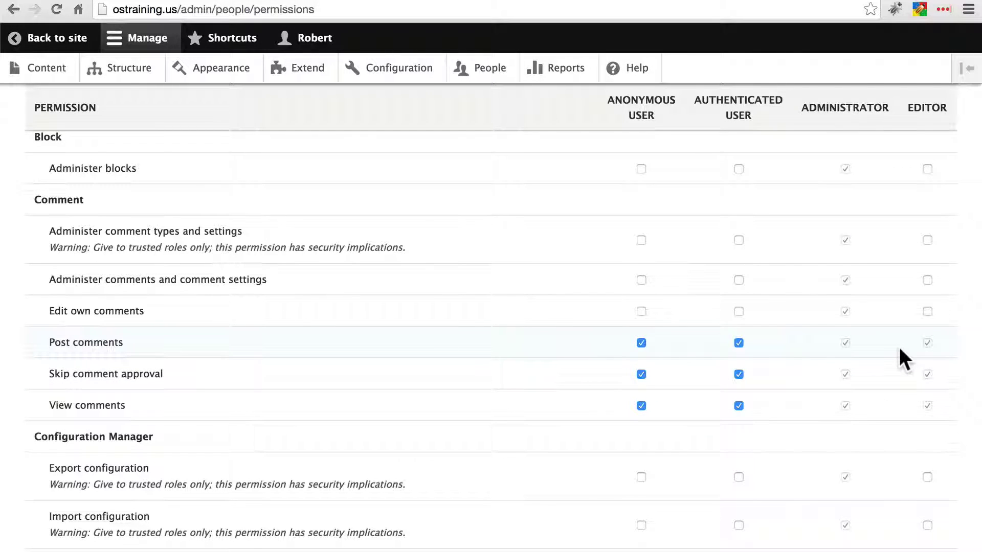
scroll(769, 244, "down", 5)
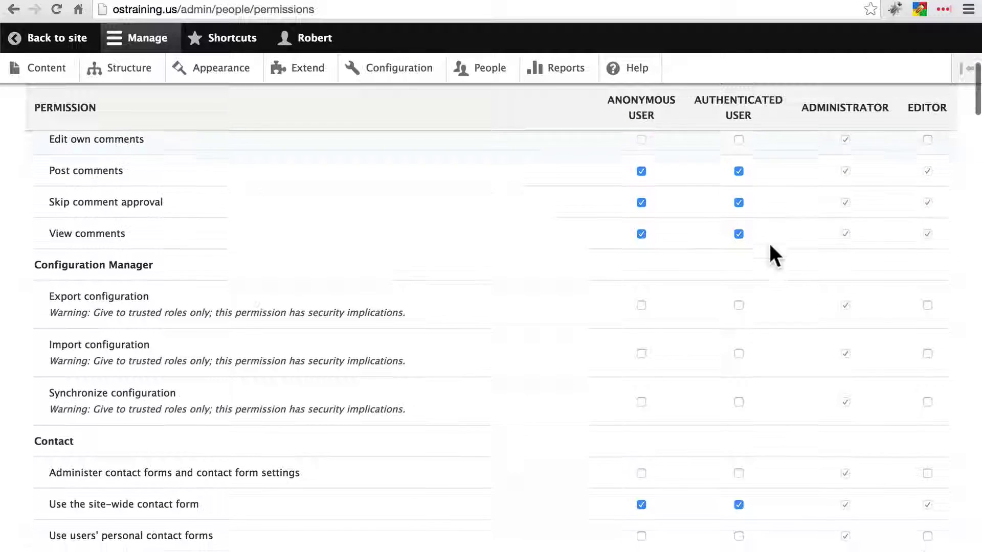
scroll(771, 246, "down", 2)
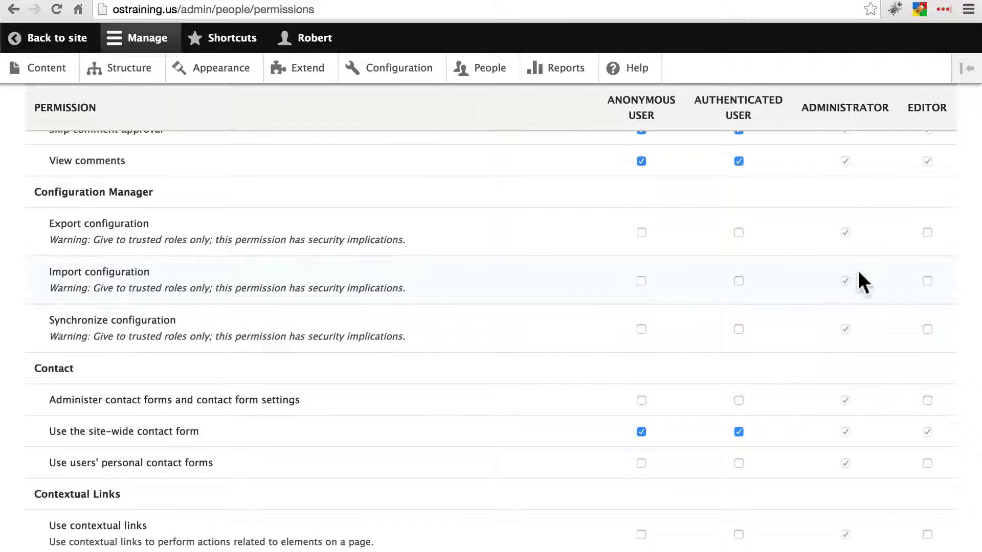
scroll(792, 307, "down", 3)
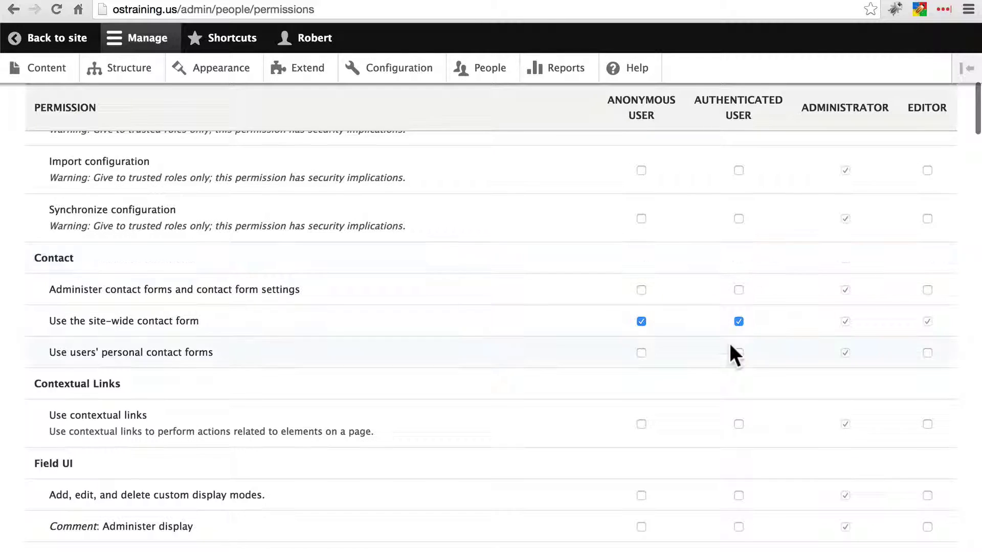
scroll(759, 248, "down", 4)
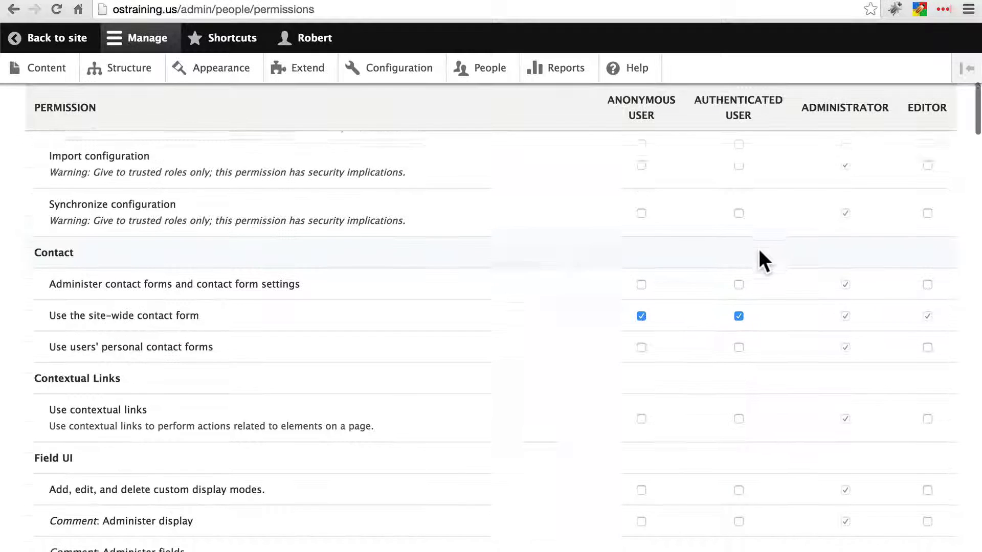
scroll(752, 220, "down", 4)
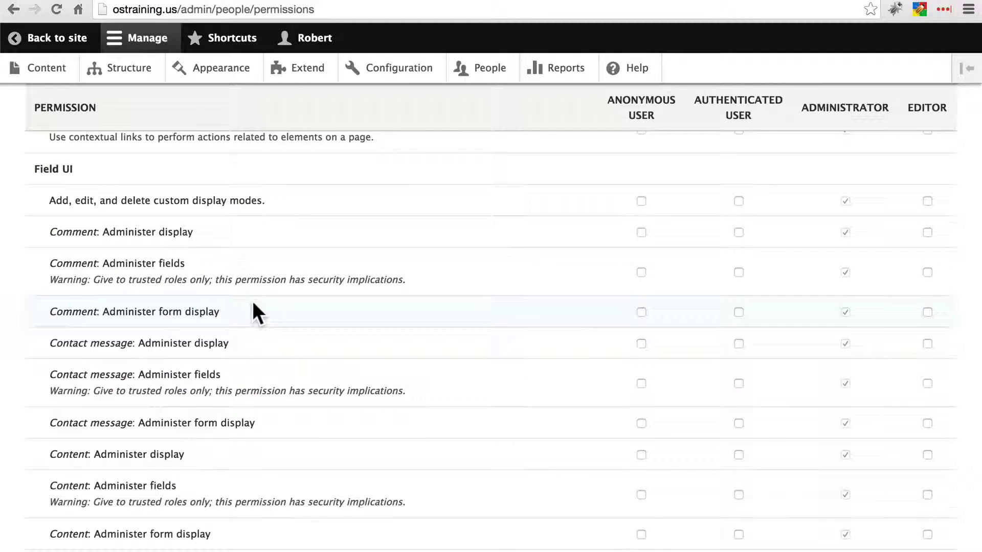
scroll(438, 180, "down", 5)
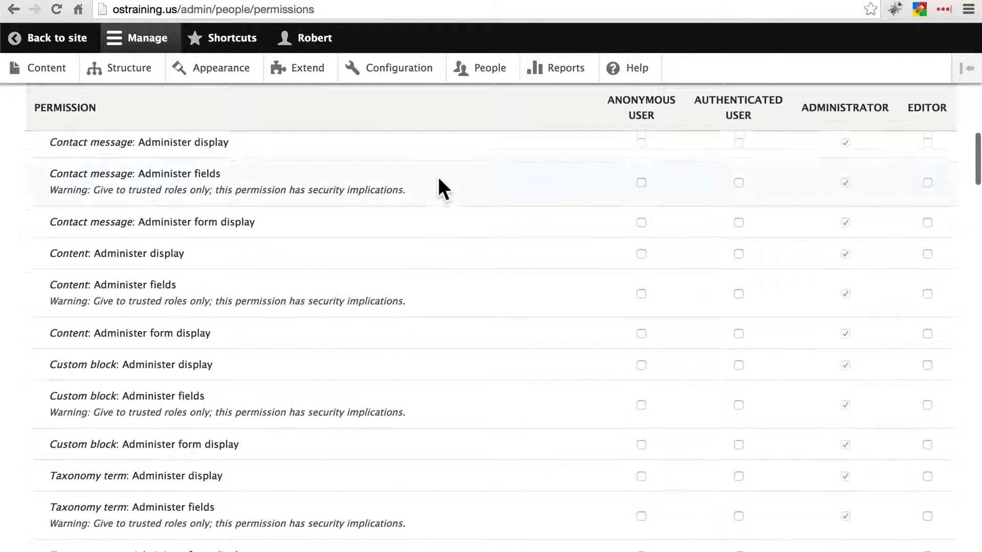
scroll(438, 180, "down", 10)
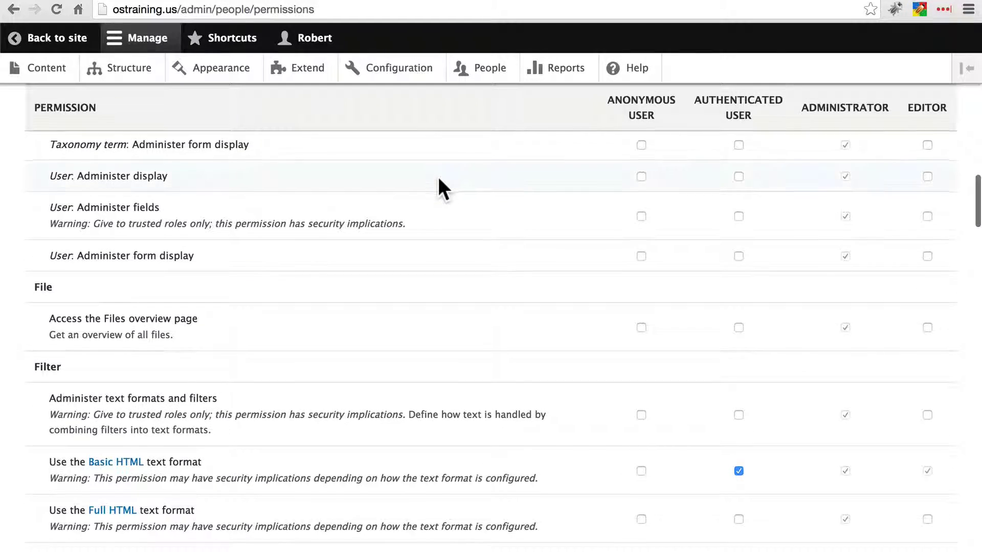
scroll(438, 176, "down", 3)
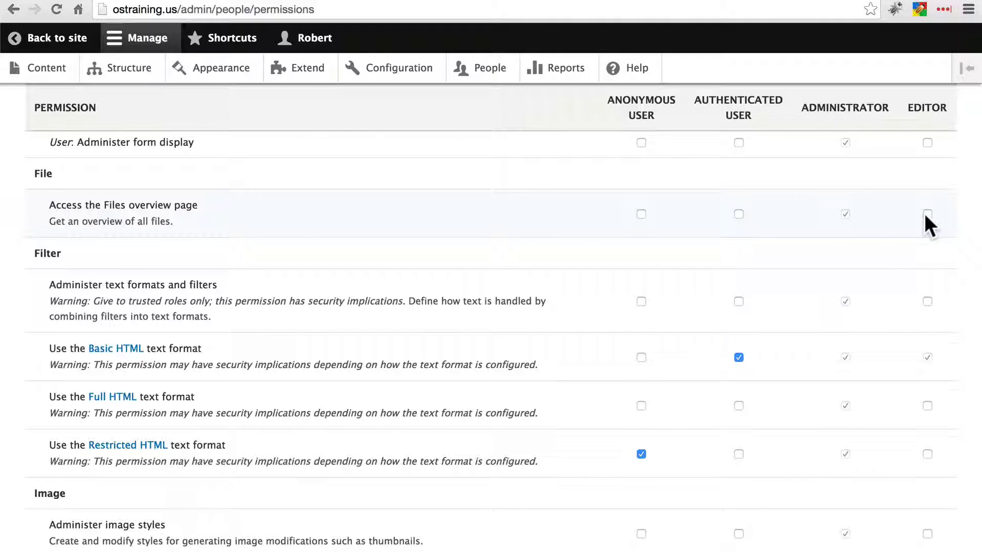
Step: Scroll to the Filter section's Full HTML and Restricted HTML text format permissions
scroll(278, 258, "down", 2)
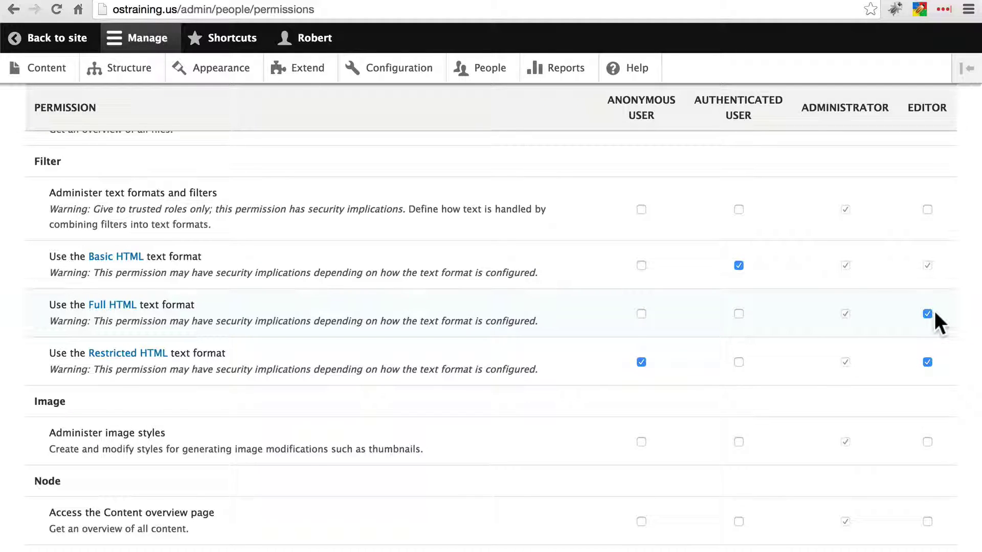
Step: Give Editor Article create and delete-own permissions, leaving delete-any unticked
scroll(934, 315, "down", 5)
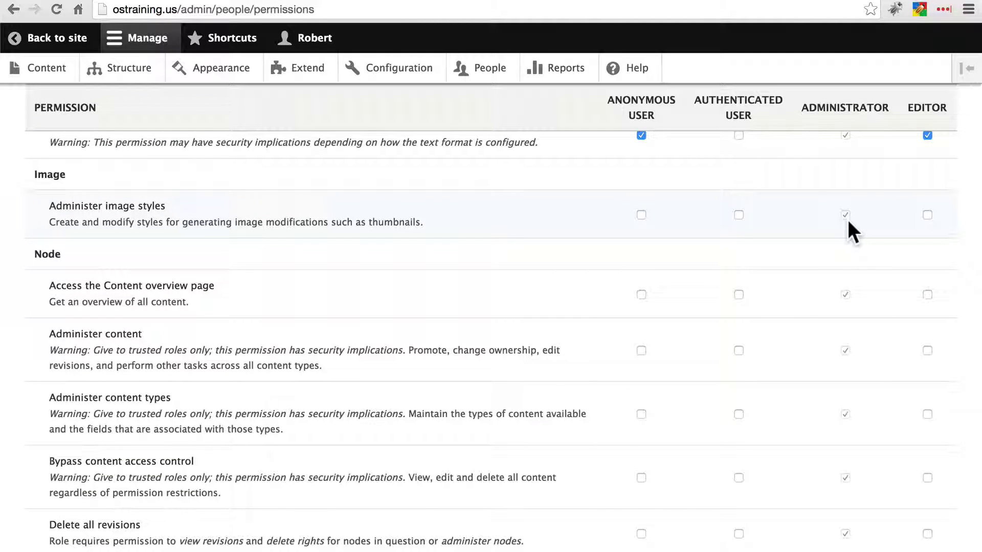
scroll(848, 221, "down", 3)
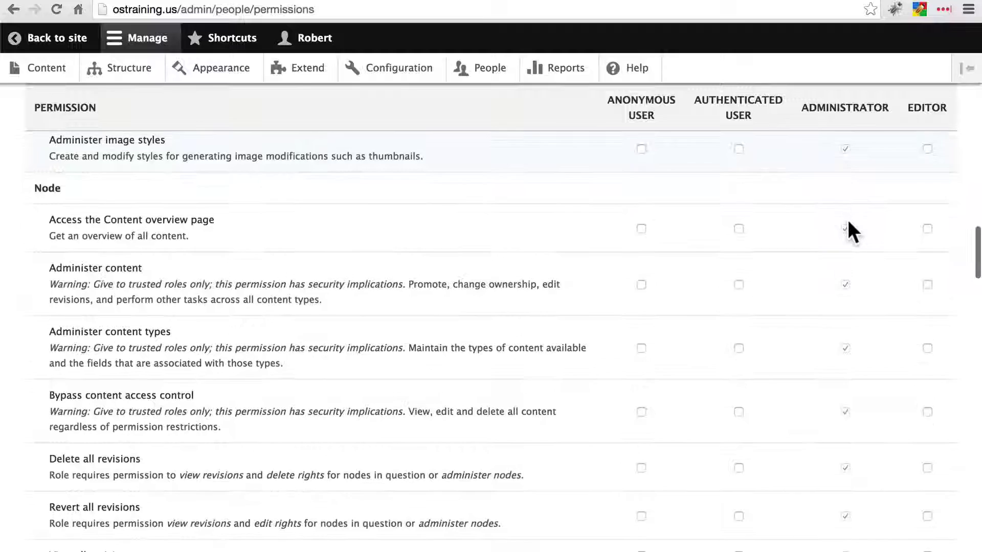
scroll(848, 219, "up", 1)
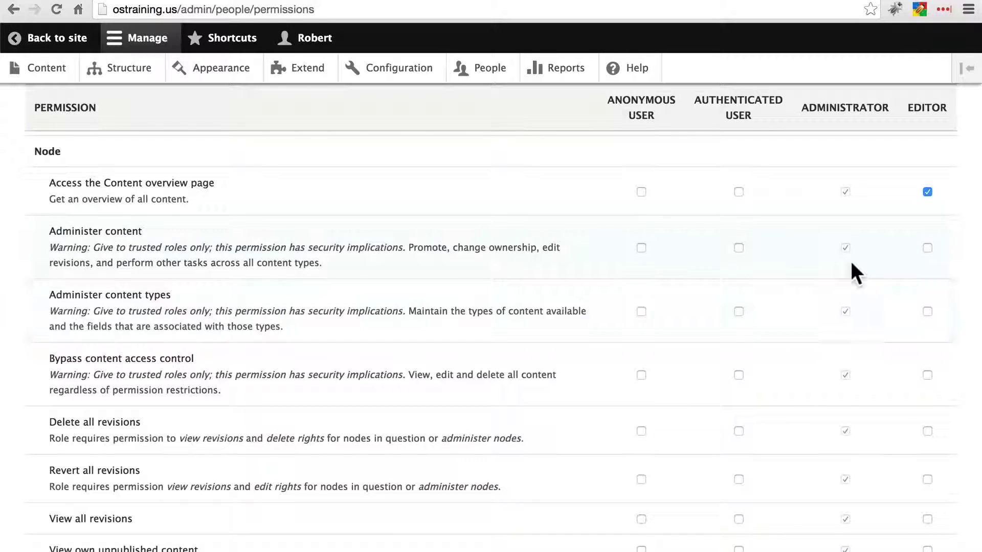
scroll(851, 261, "down", 2)
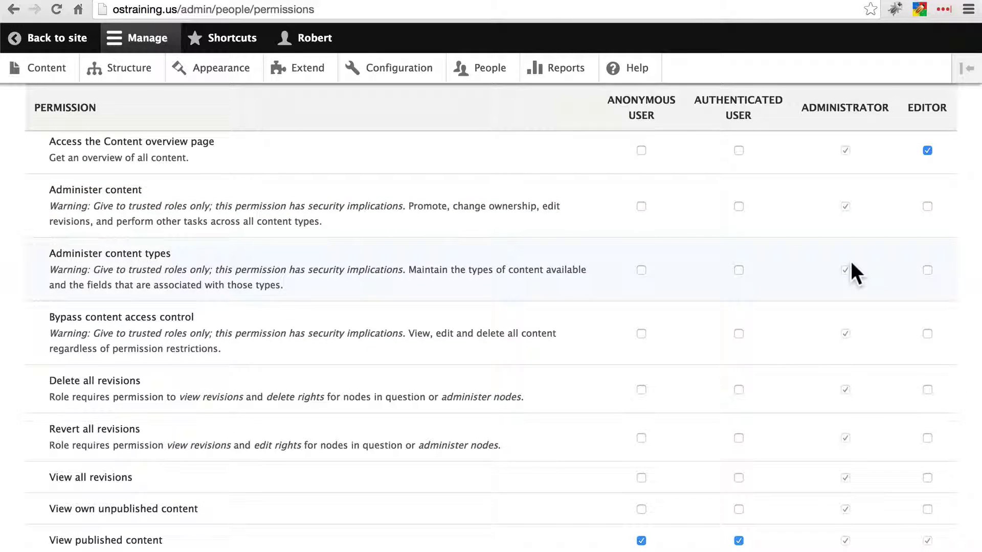
scroll(851, 268, "down", 3)
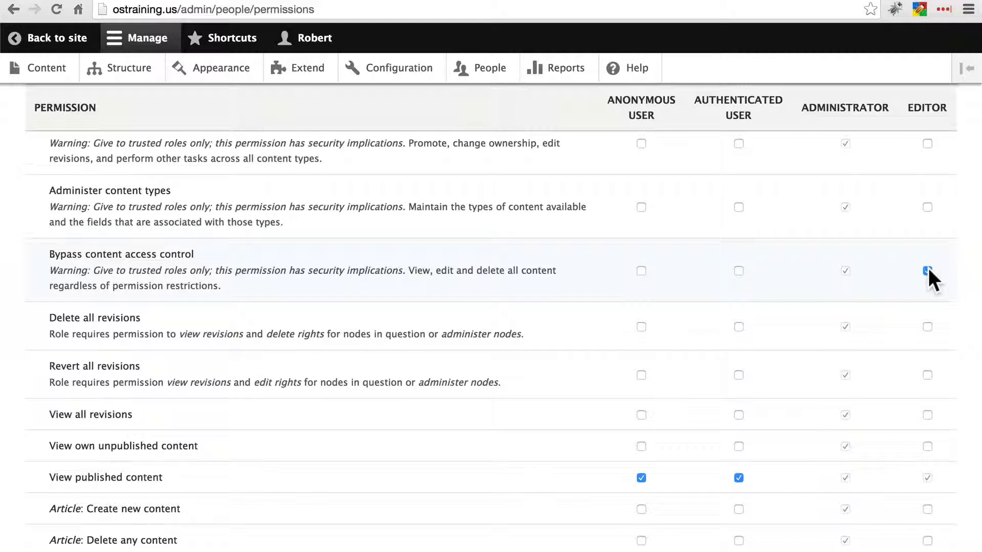
scroll(861, 284, "down", 3)
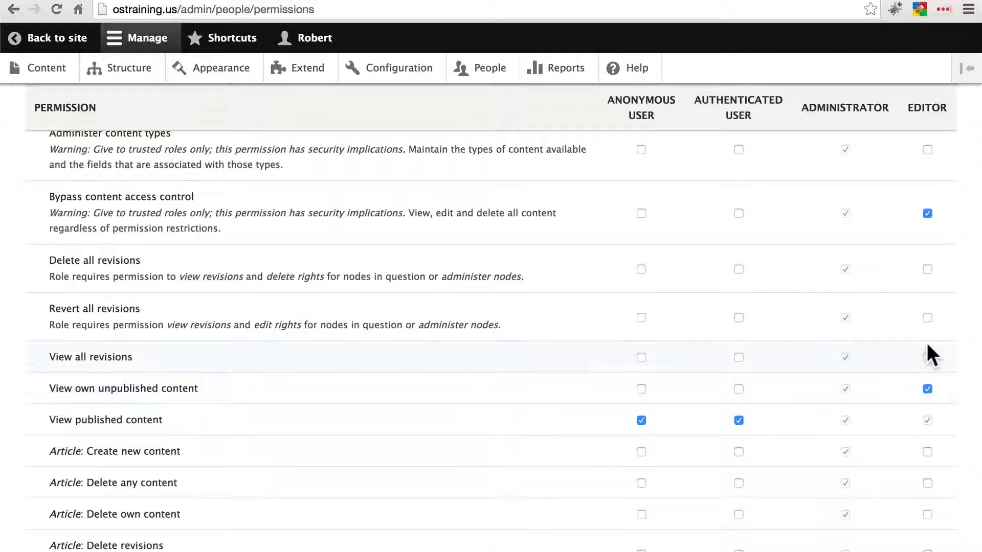
scroll(927, 342, "down", 3)
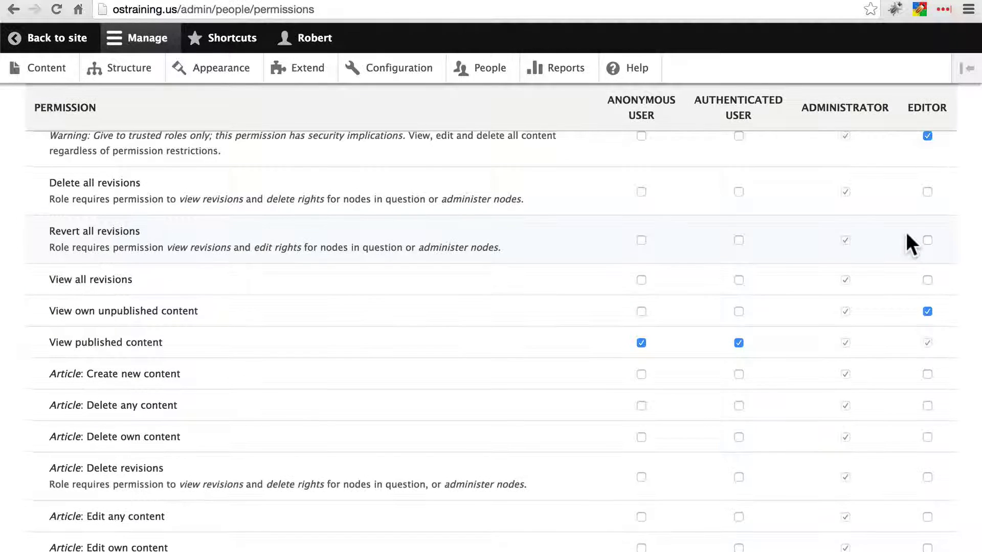
scroll(906, 232, "down", 3)
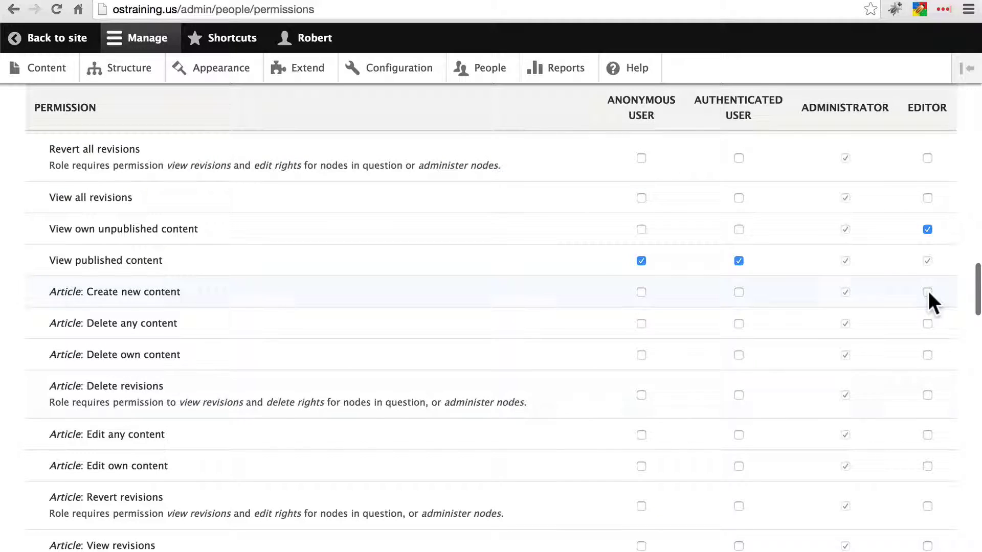
left_click(928, 292)
left_click(925, 323)
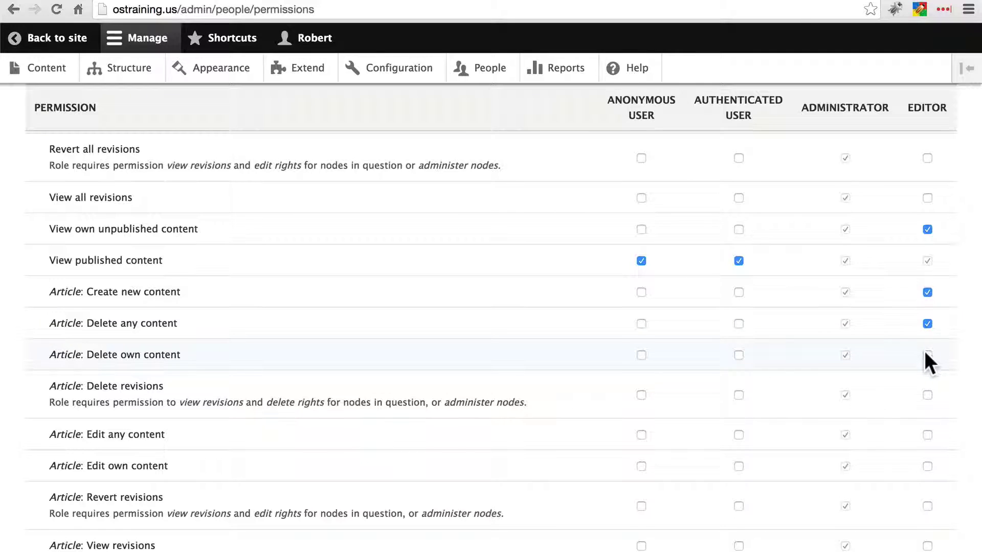
left_click(926, 354)
left_click(927, 323)
Step: Give Editor Article edit-own, revert revisions and view revisions permissions
scroll(928, 329, "down", 3)
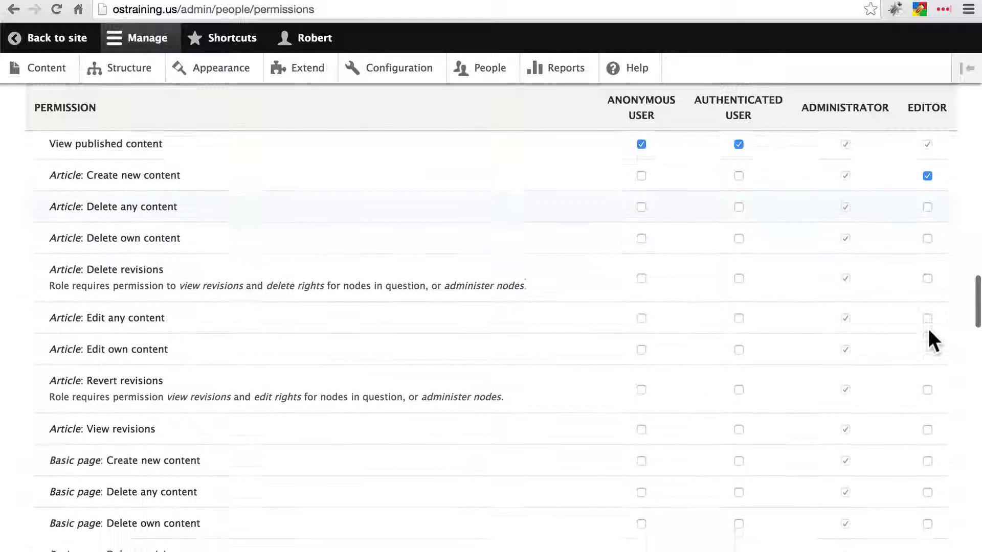
scroll(929, 330, "down", 1)
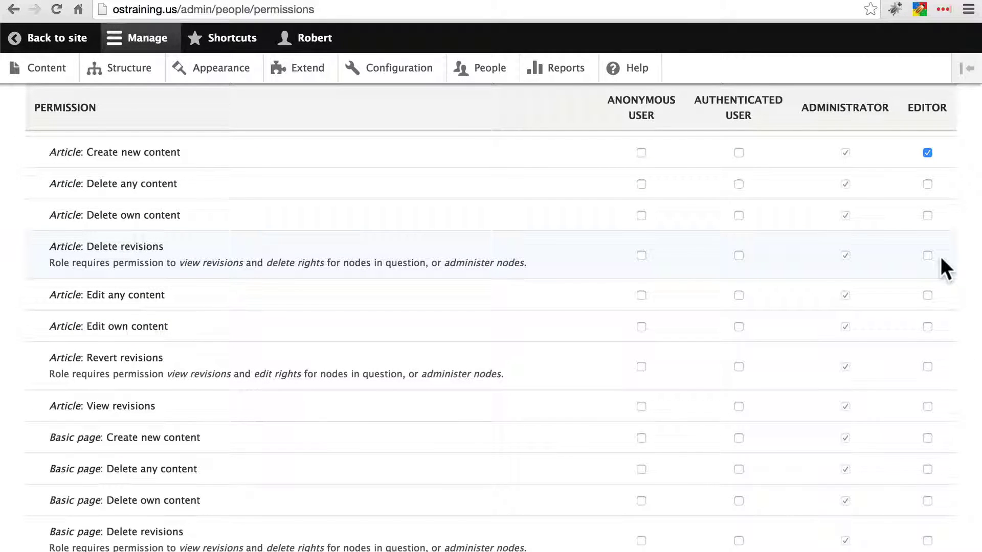
scroll(941, 256, "down", 1)
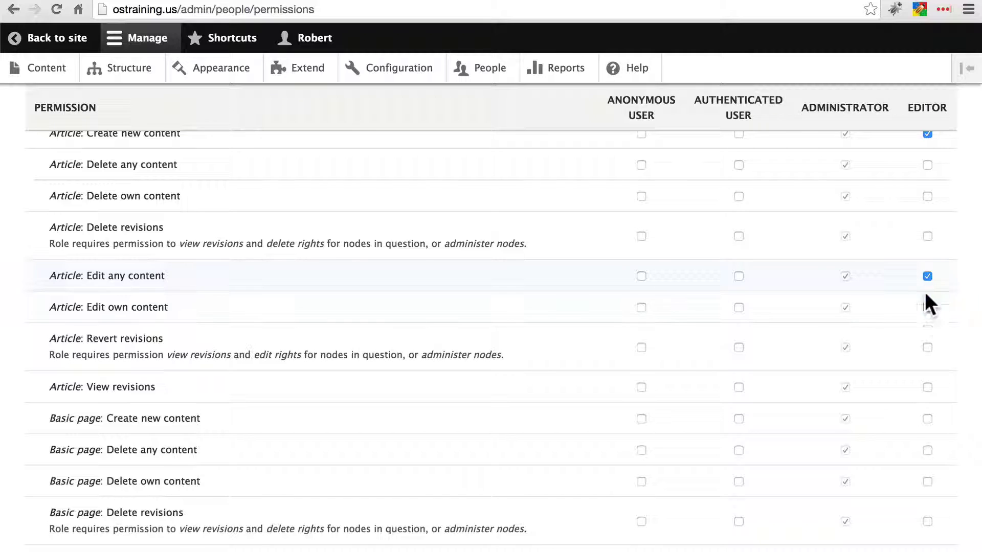
left_click(927, 307)
scroll(925, 317, "down", 2)
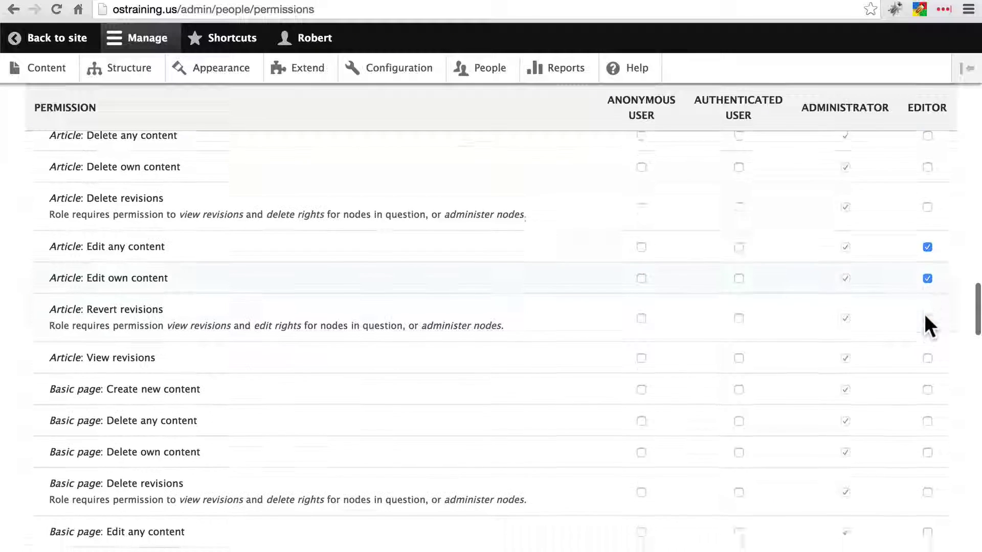
left_click(926, 309)
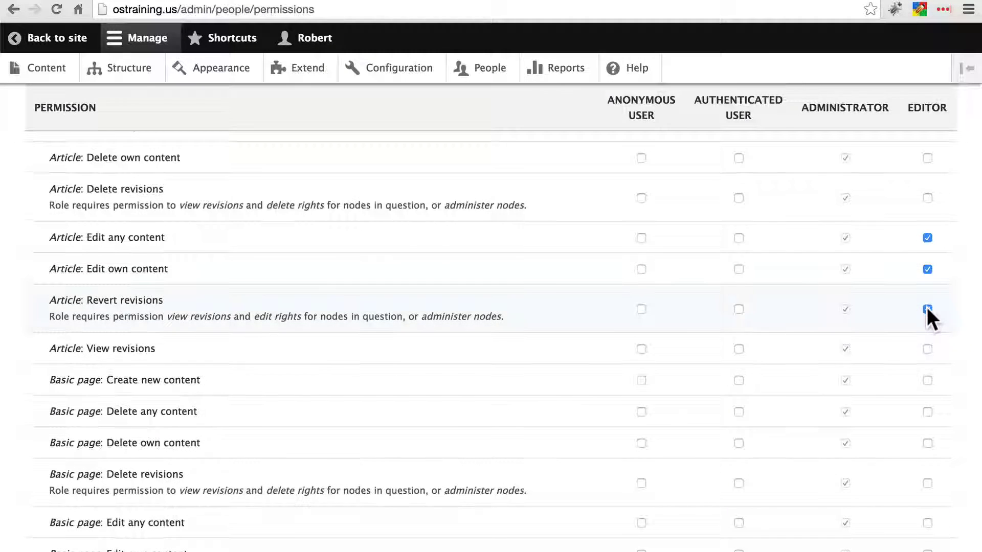
scroll(927, 309, "down", 2)
left_click(927, 316)
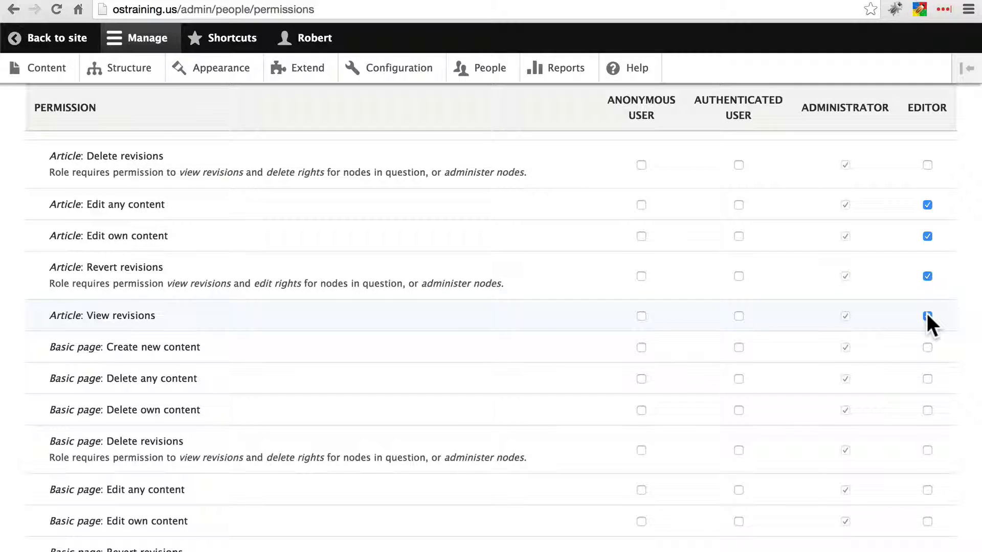
scroll(927, 313, "down", 2)
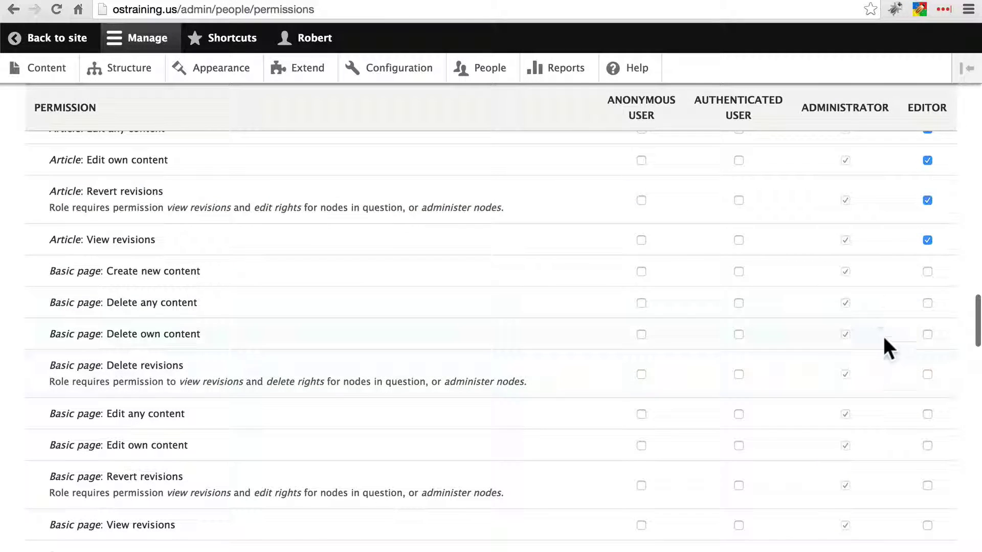
Step: Give Editor Basic page create, edit any, edit own and revert revisions permissions
left_click(927, 271)
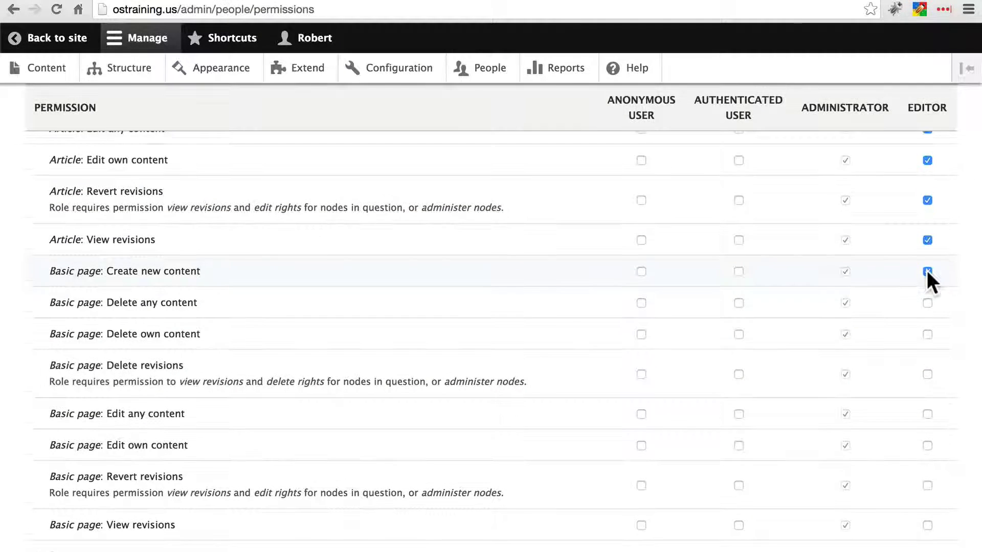
scroll(926, 270, "down", 1)
scroll(906, 354, "down", 1)
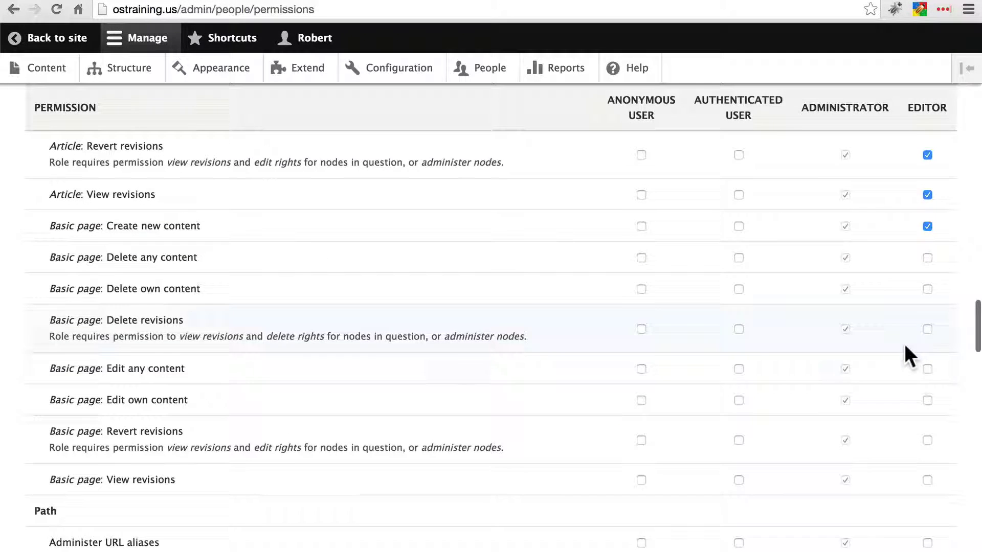
left_click(925, 367)
left_click(927, 401)
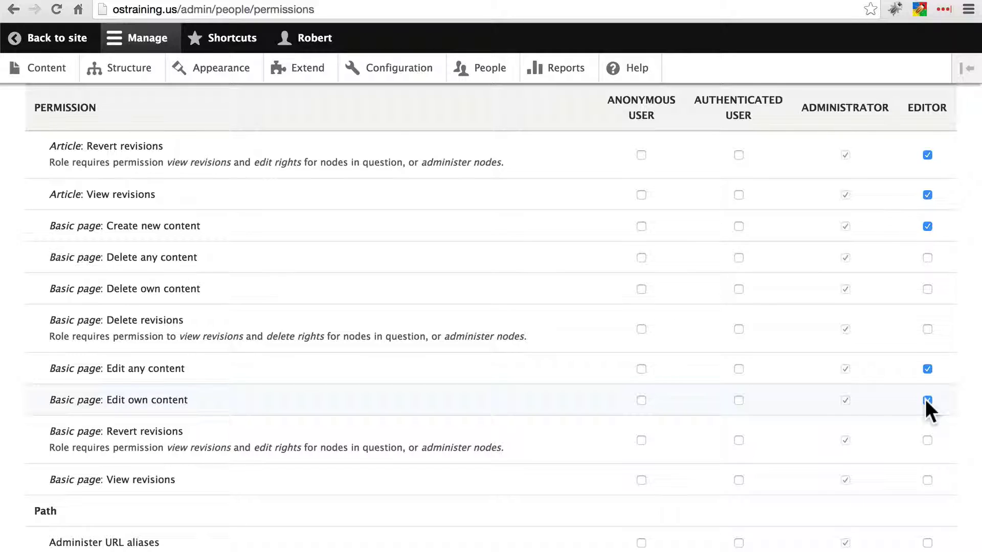
scroll(927, 404, "down", 1)
left_click(930, 416)
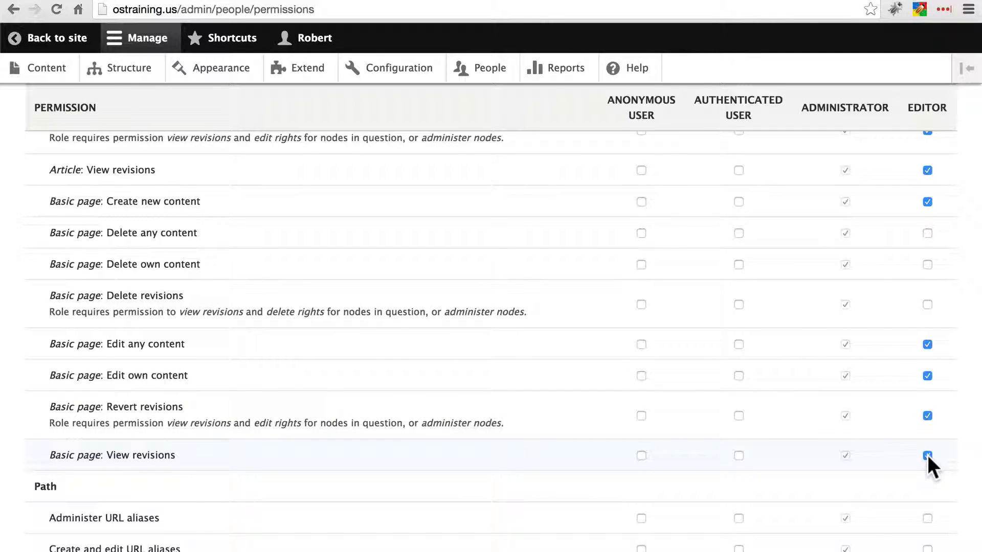
scroll(928, 455, "down", 5)
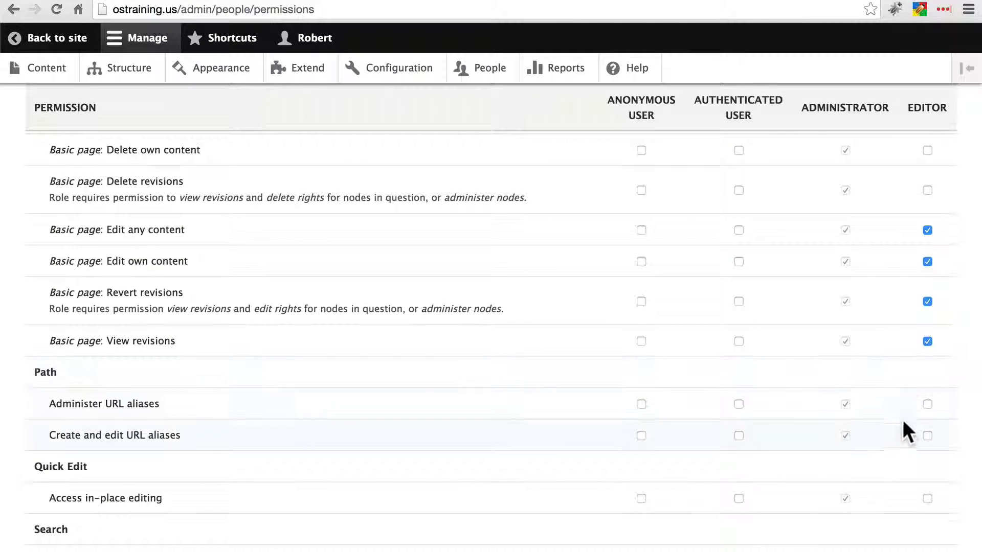
Step: Tick Editor's 'Create and edit URL aliases' and 'Access in-place editing', leaving System permissions unticked
left_click(928, 435)
scroll(915, 358, "down", 5)
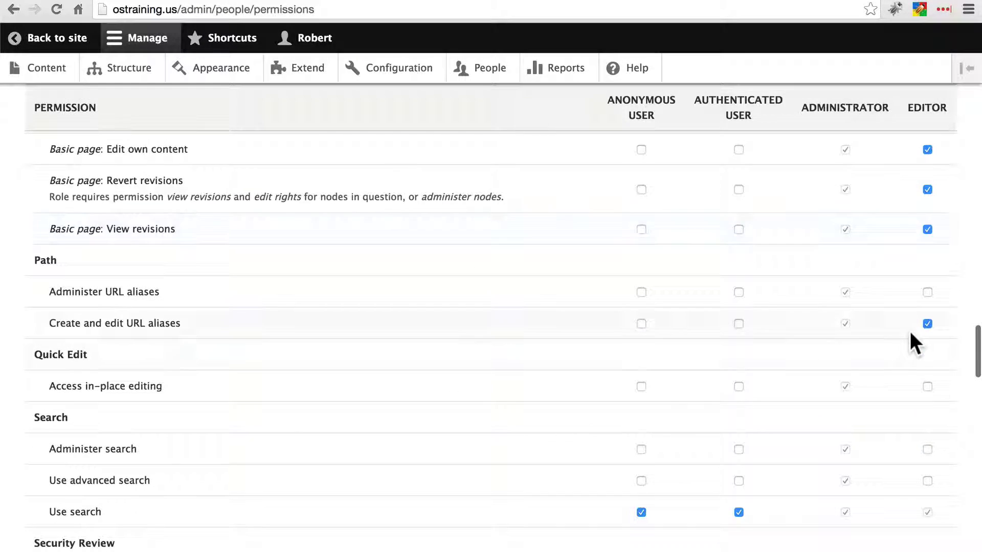
left_click(928, 387)
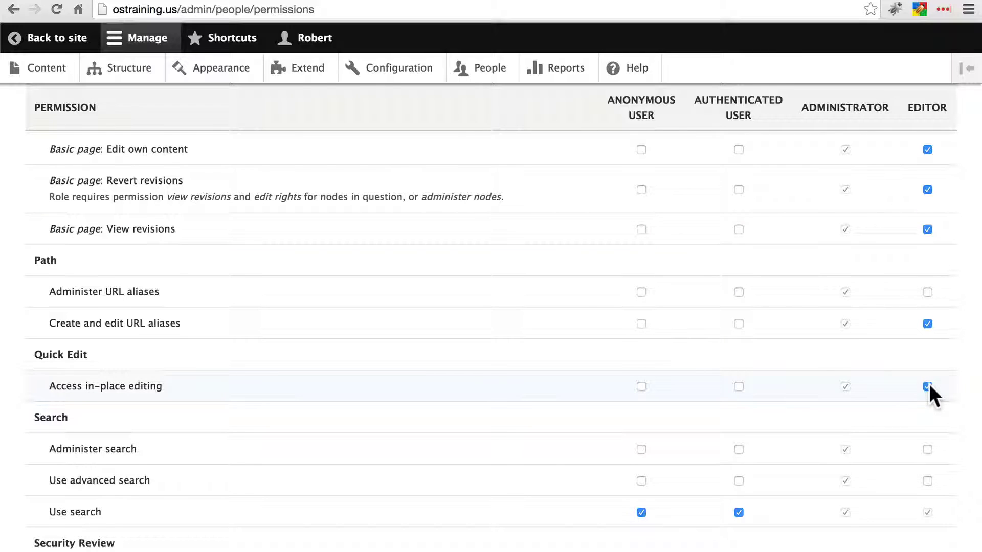
scroll(928, 384, "down", 3)
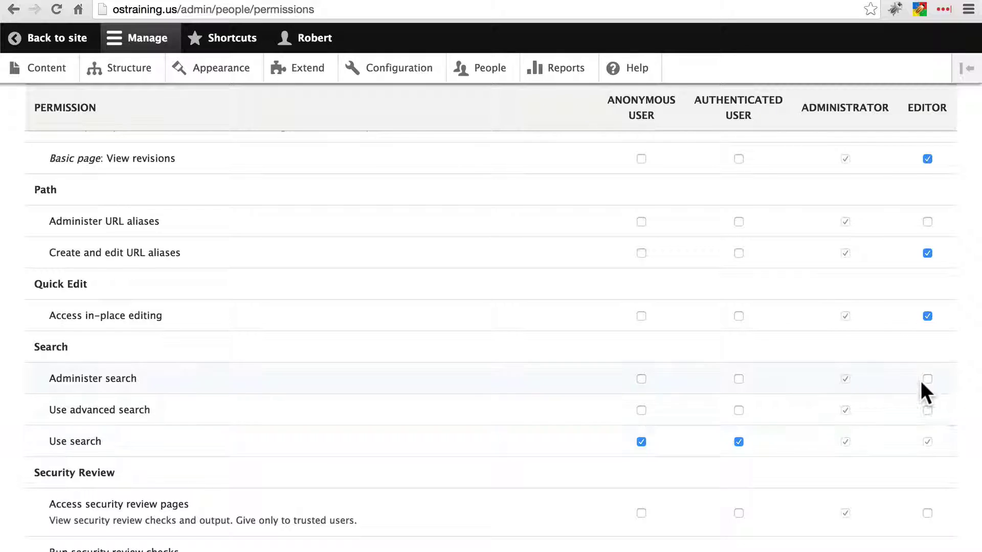
scroll(921, 384, "down", 5)
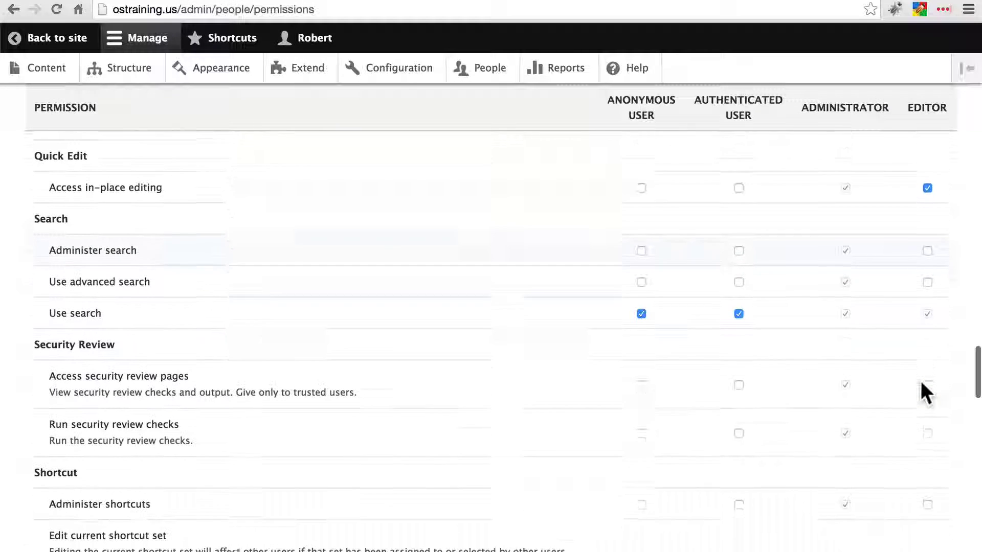
scroll(921, 380, "down", 2)
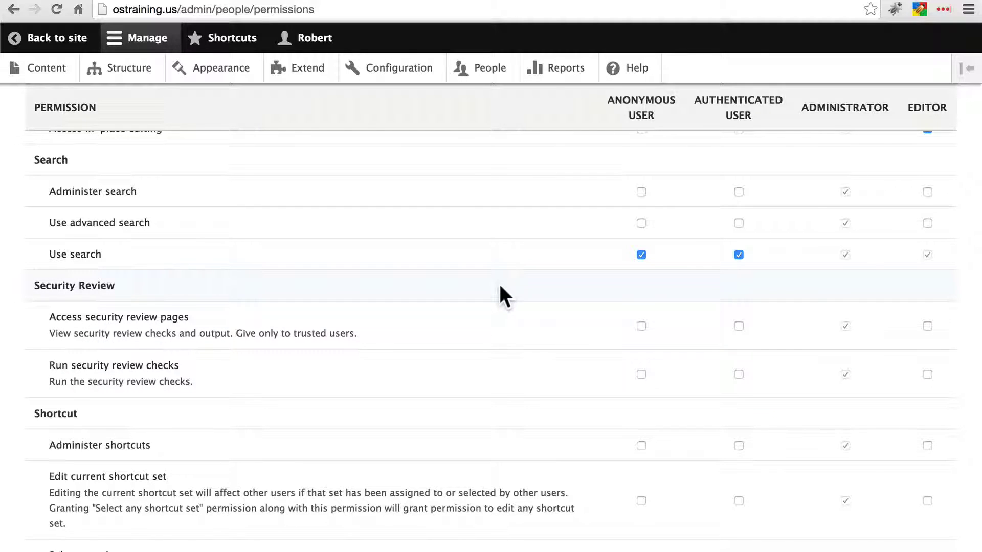
scroll(870, 338, "down", 10)
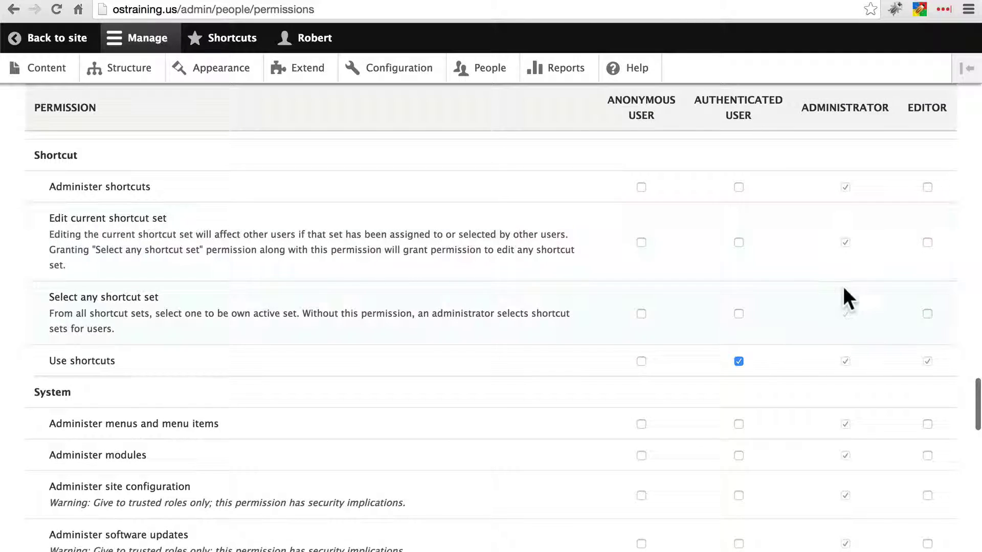
scroll(851, 210, "down", 10)
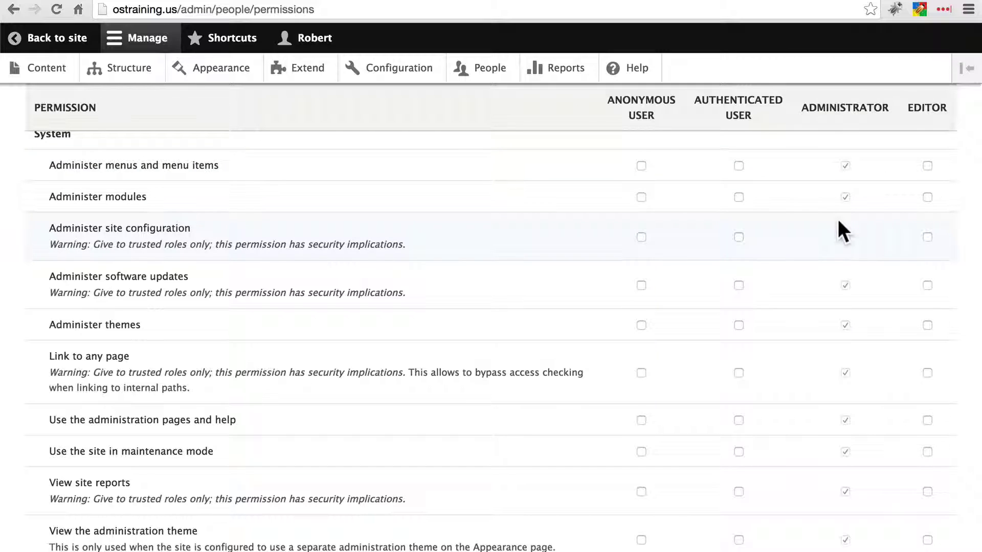
Step: Grant Editor 'Use the administration toolbar' and 'View user information' permissions
scroll(839, 222, "down", 15)
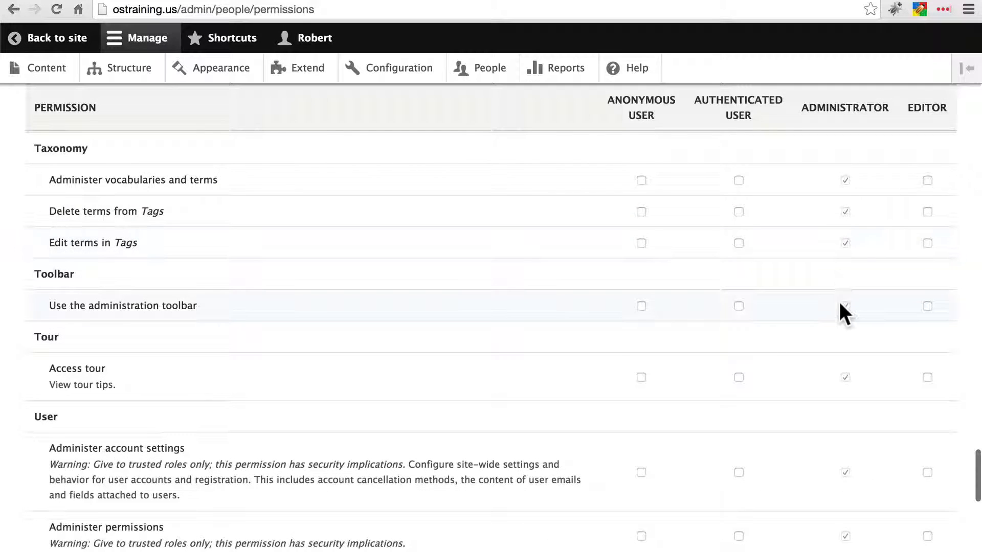
left_click(927, 305)
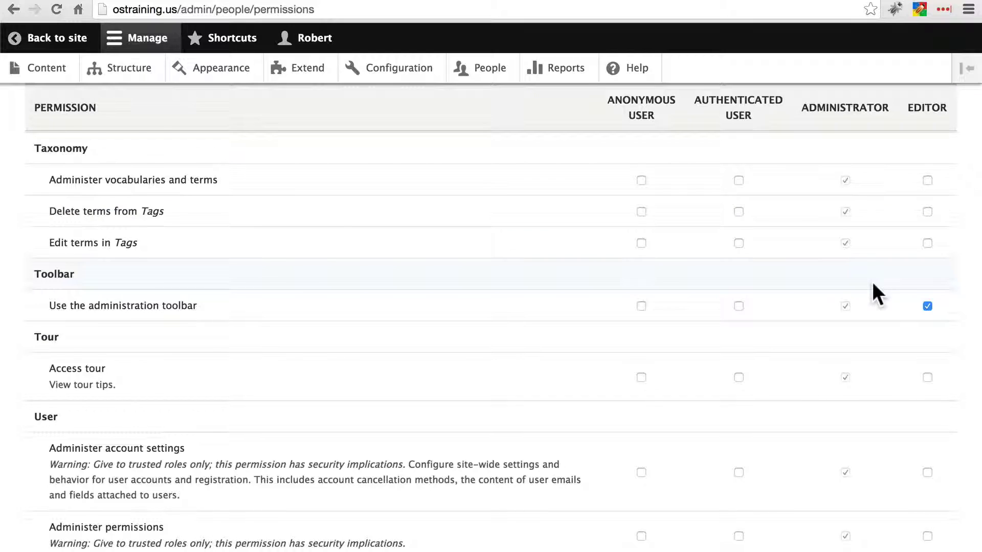
scroll(872, 286, "down", 6)
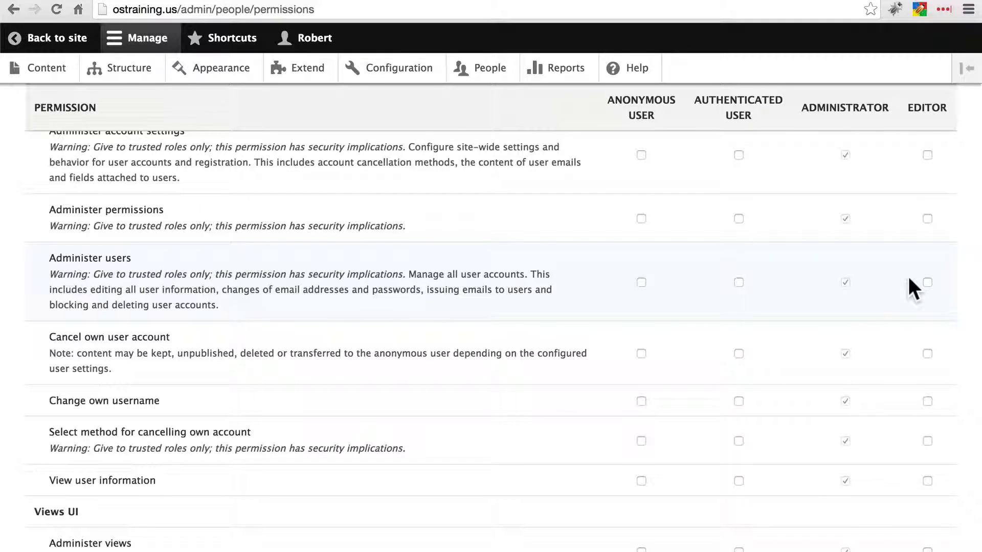
scroll(909, 279, "down", 1)
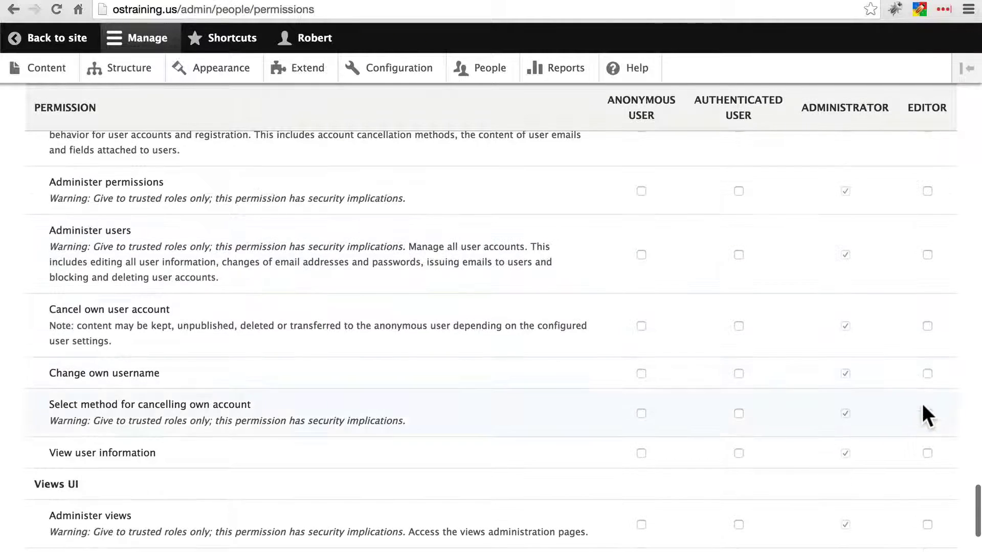
left_click(927, 453)
scroll(879, 320, "down", 3)
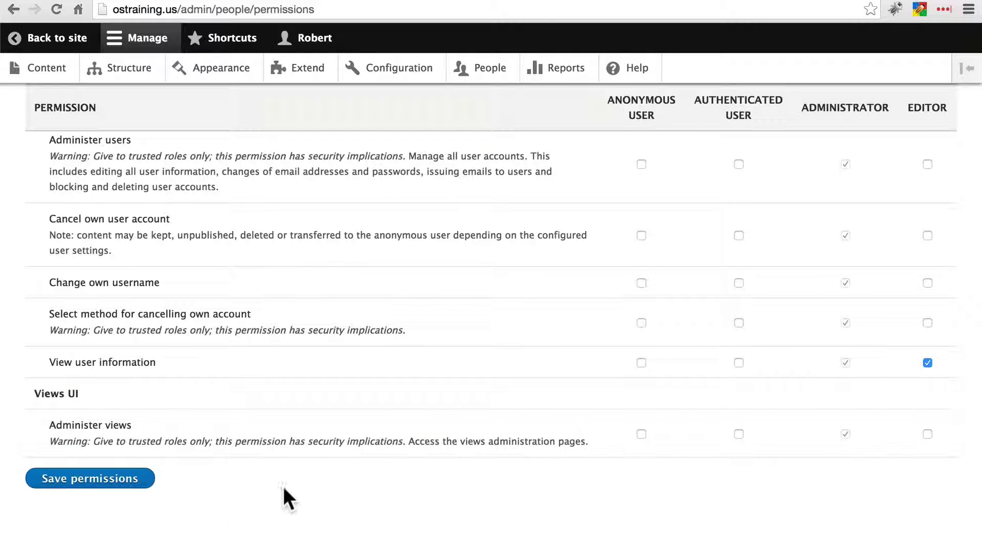
left_click(125, 484)
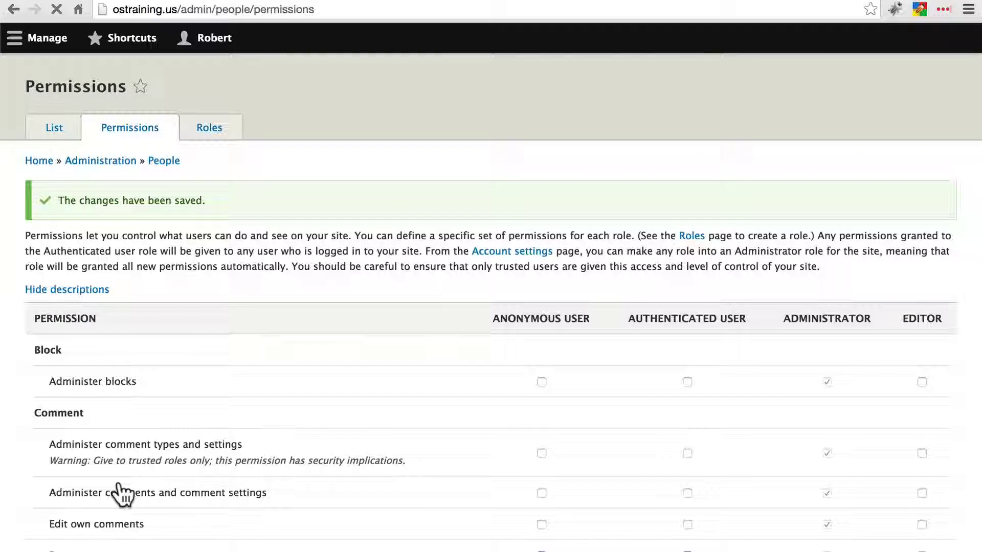
scroll(473, 228, "down", 10)
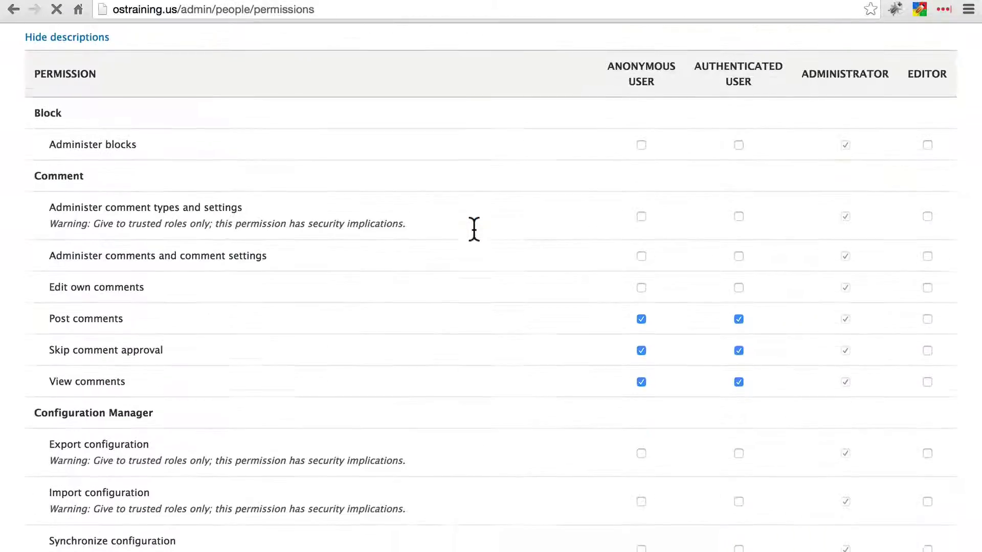
scroll(474, 228, "down", 15)
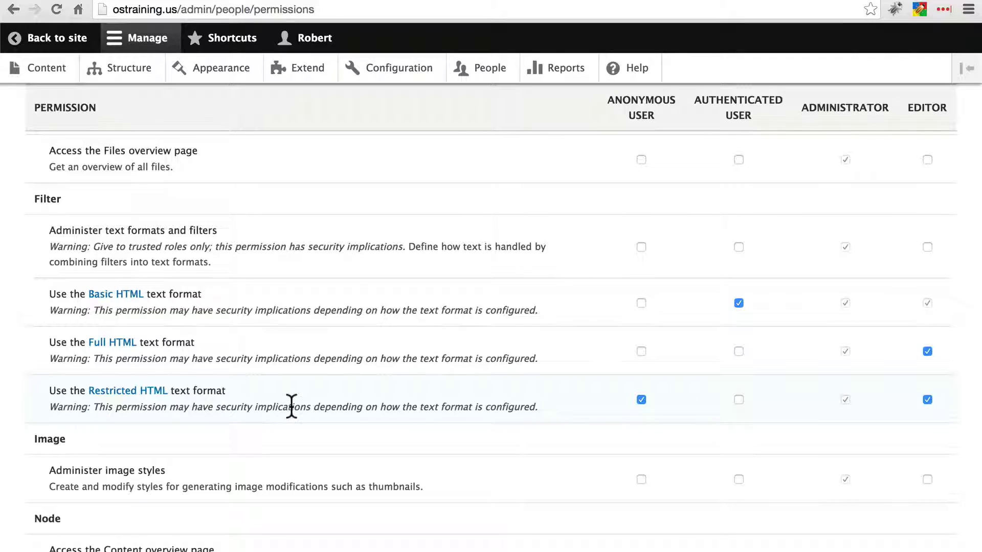
scroll(337, 299, "down", 5)
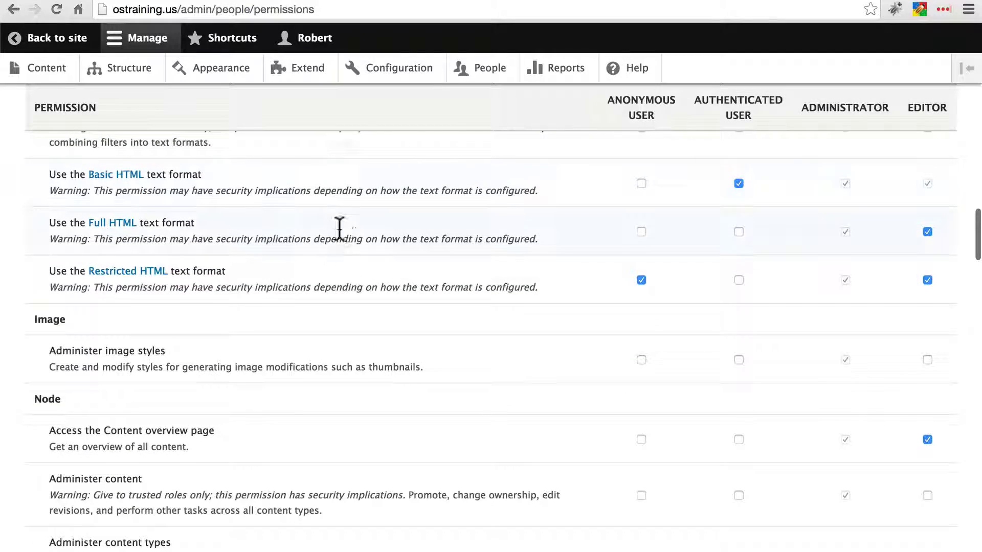
scroll(340, 225, "down", 15)
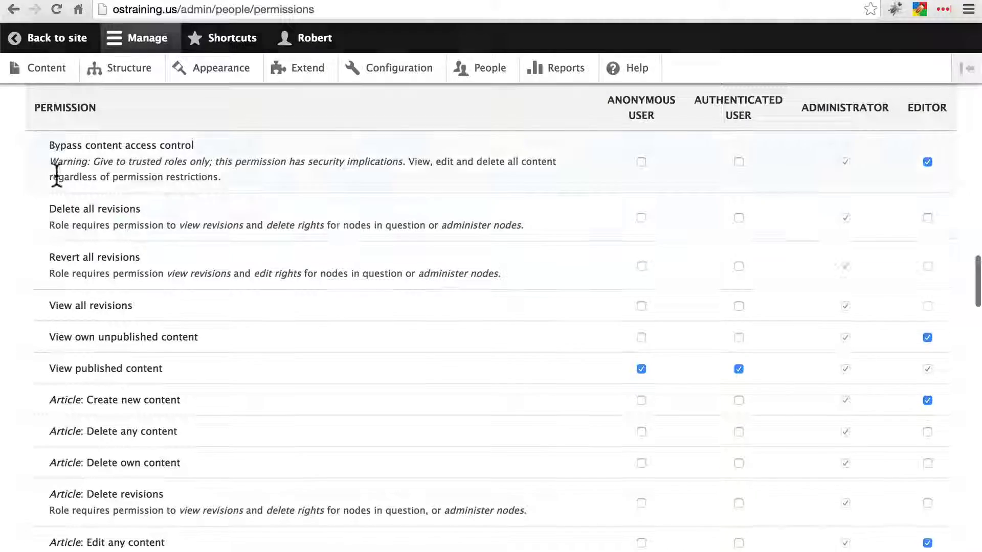